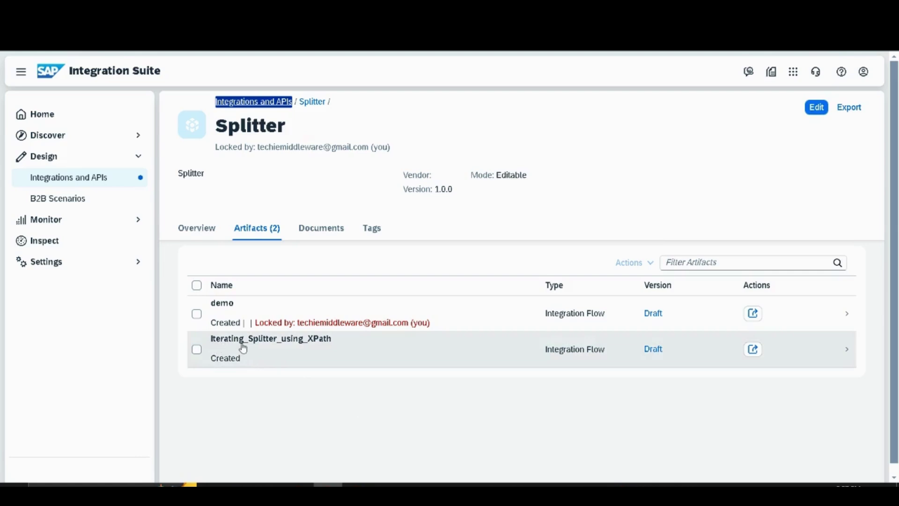
Open the Iterating_Splitter_using_XPath flow for editing and connect the Sender to the Start event with an HTTPS adapter
left_click(291, 351)
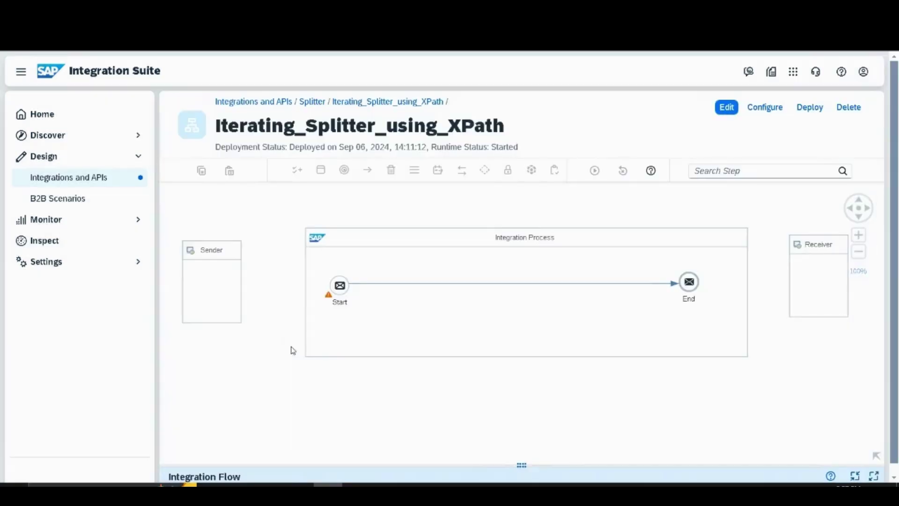
left_click(725, 108)
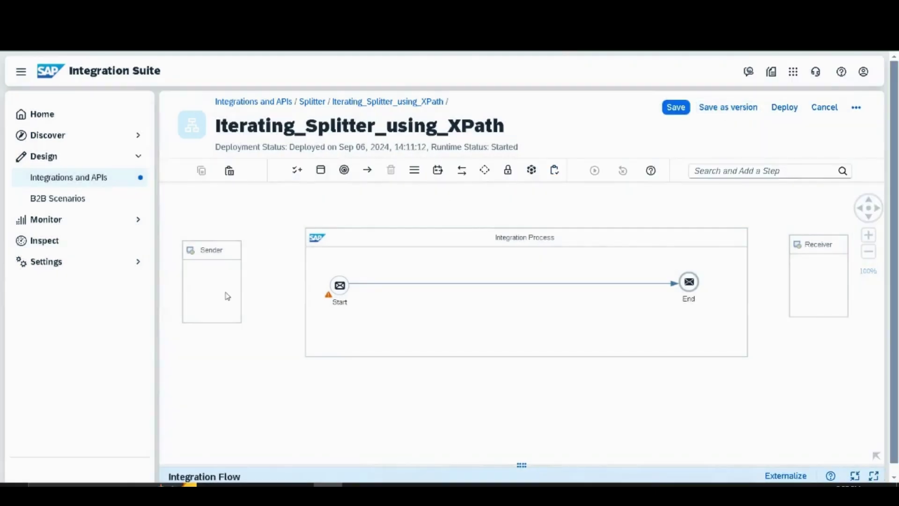
left_click(221, 291)
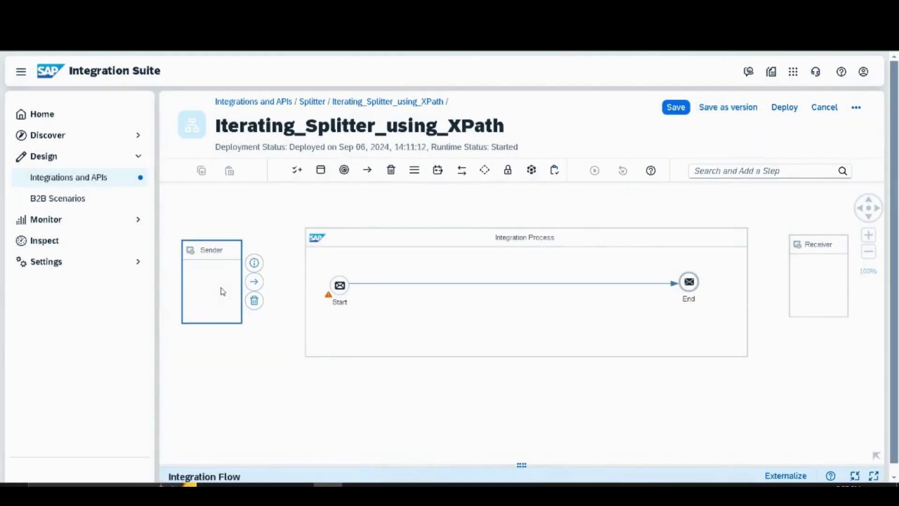
left_click_drag(252, 283, 340, 286)
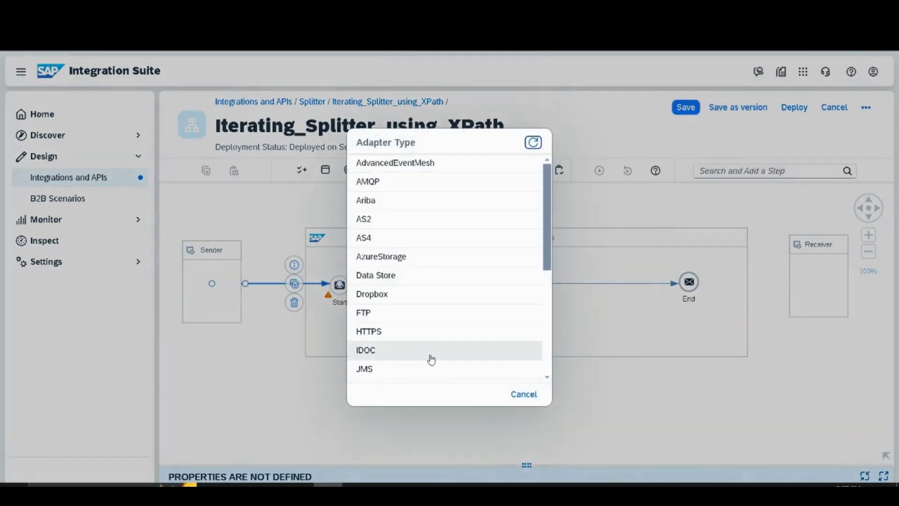
left_click(406, 336)
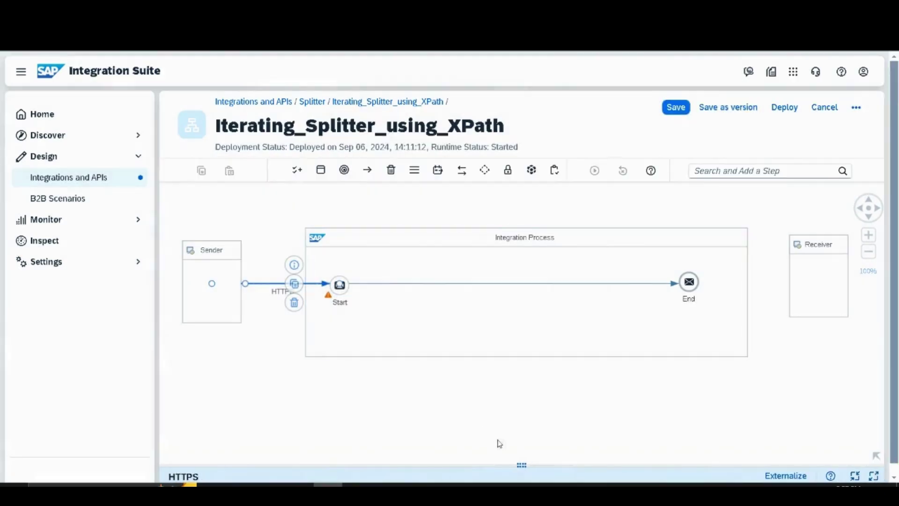
Set the HTTPS sender connection's address to /iterating_splitters_xpath
left_click_drag(521, 464, 515, 296)
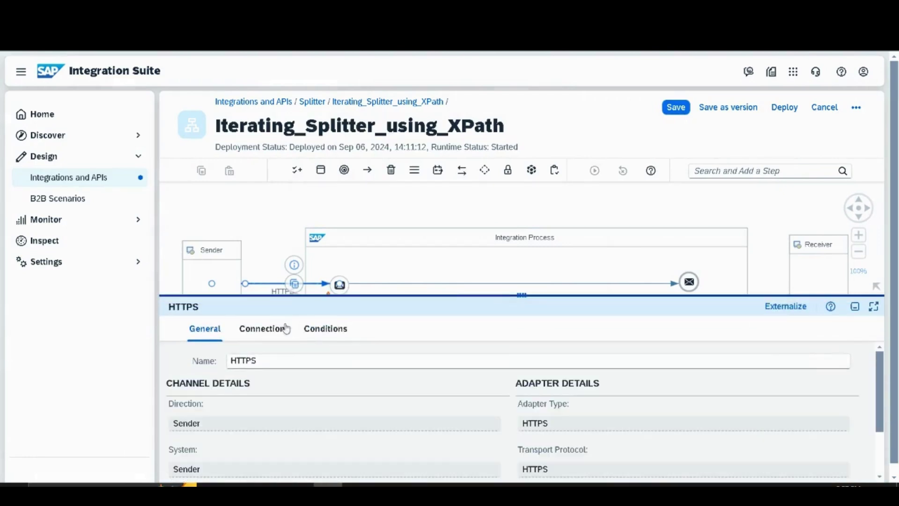
left_click(262, 328)
left_click(299, 384)
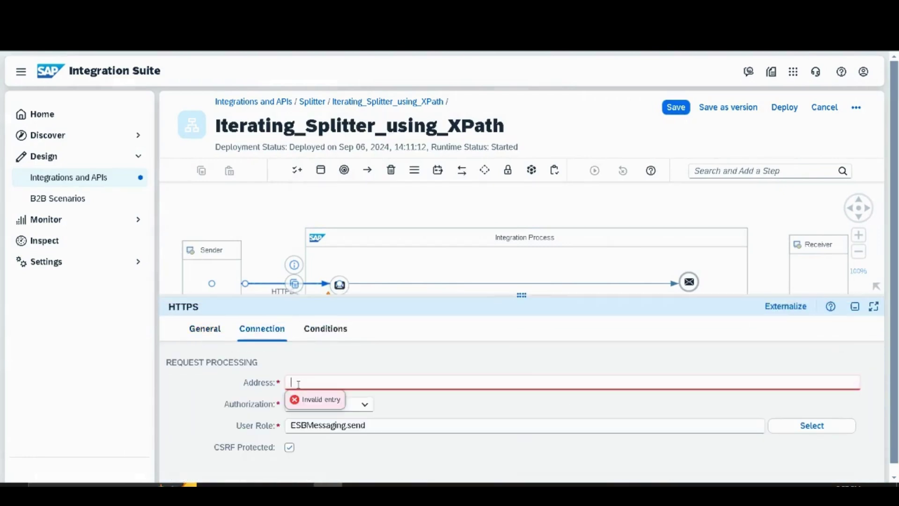
type("/iterating_splitters_xpath")
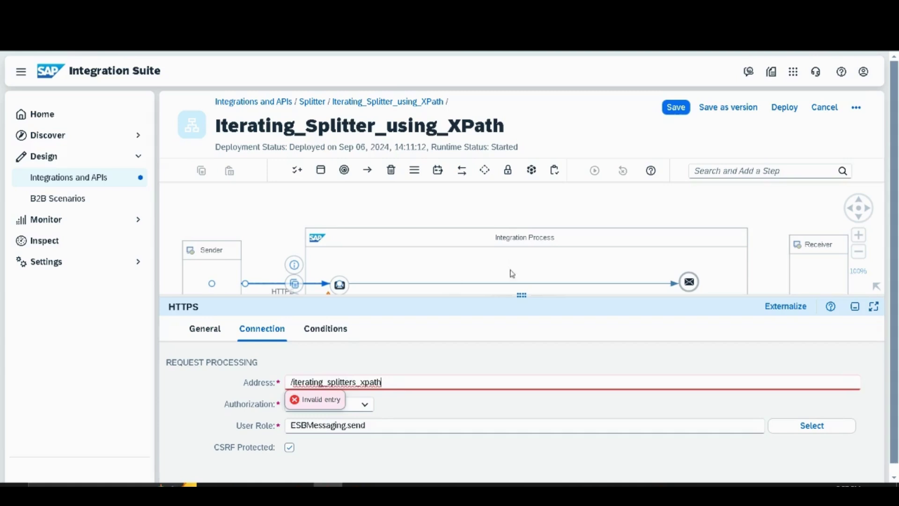
left_click_drag(521, 295, 520, 388)
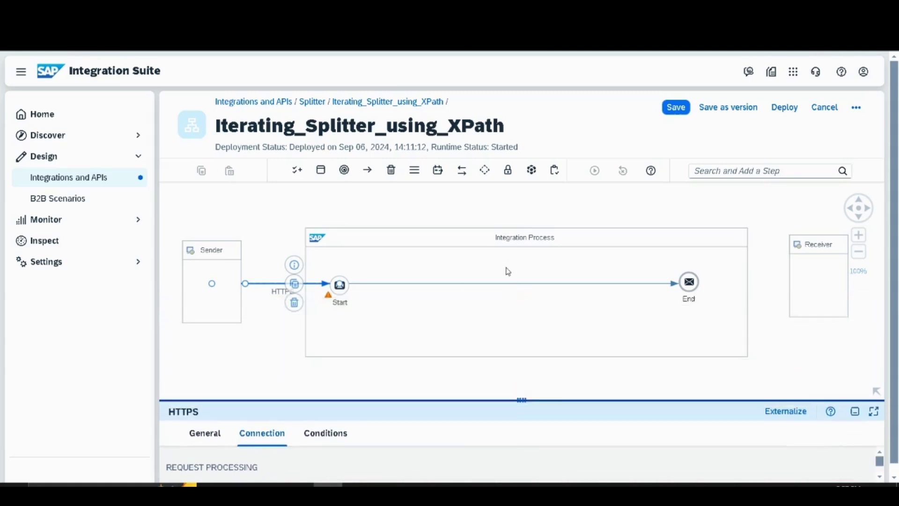
Add an Iterating Splitter to the integration process between the Start and End events
left_click(484, 169)
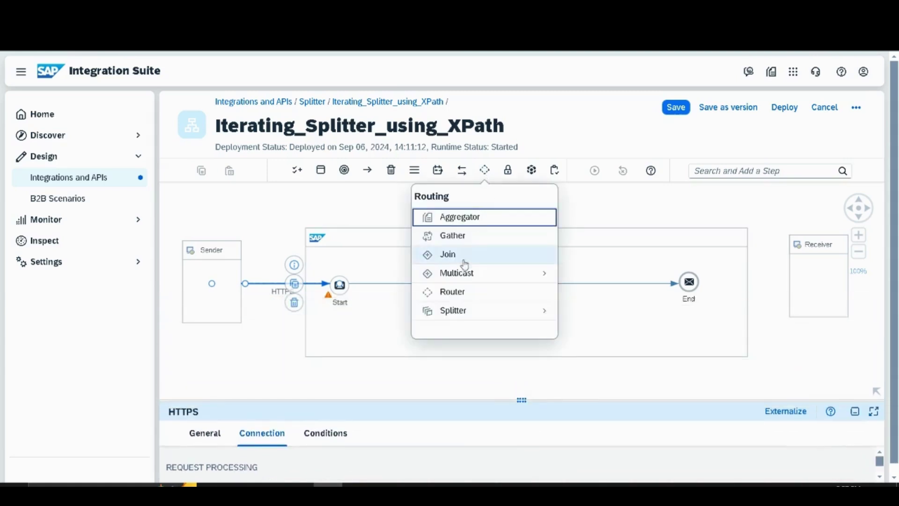
left_click(461, 311)
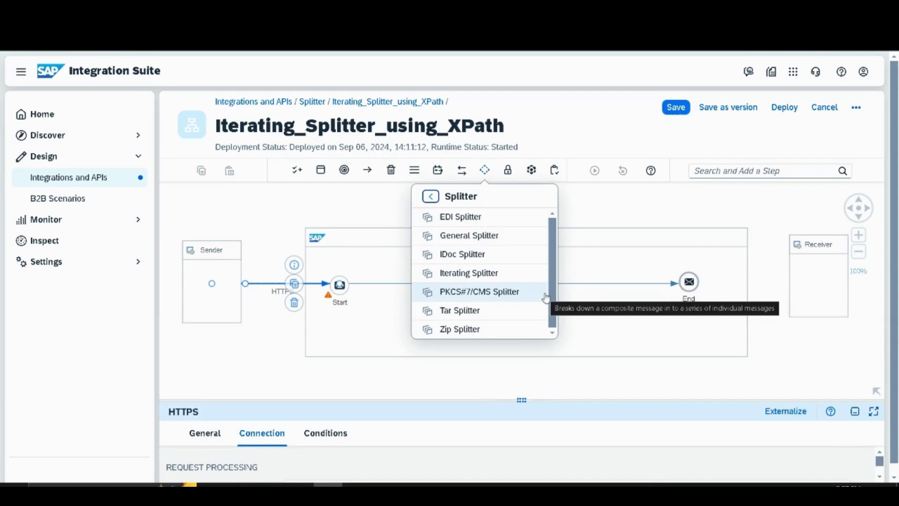
left_click(469, 274)
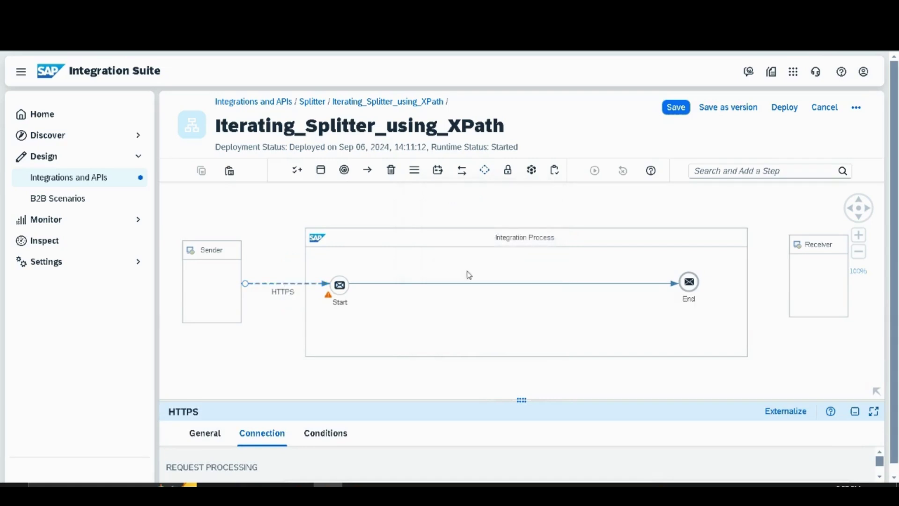
left_click(446, 289)
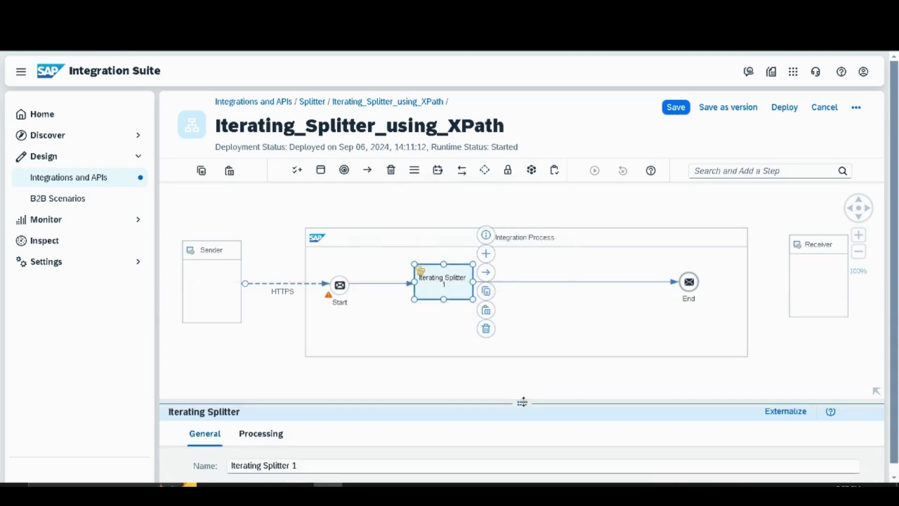
Set the Iterating Splitter's expression type to XPath in its processing settings
left_click_drag(521, 401, 541, 274)
left_click(269, 304)
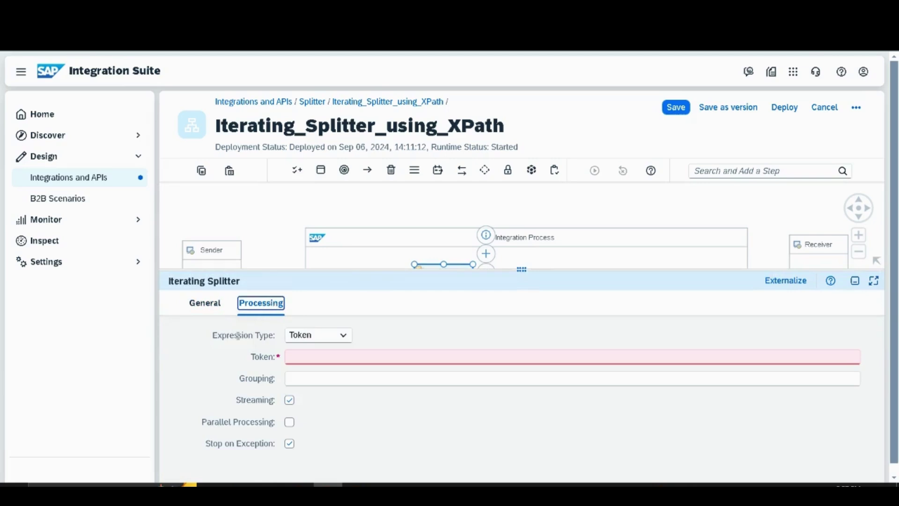
left_click(349, 336)
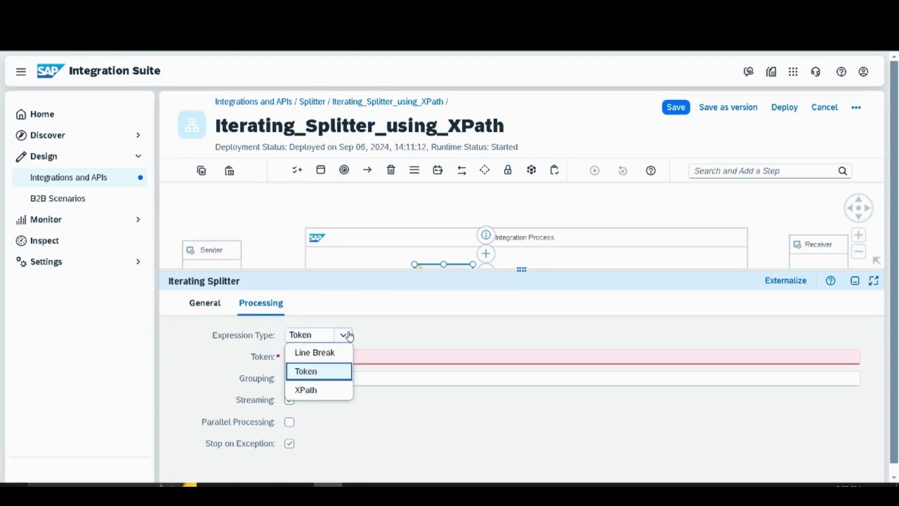
left_click(312, 394)
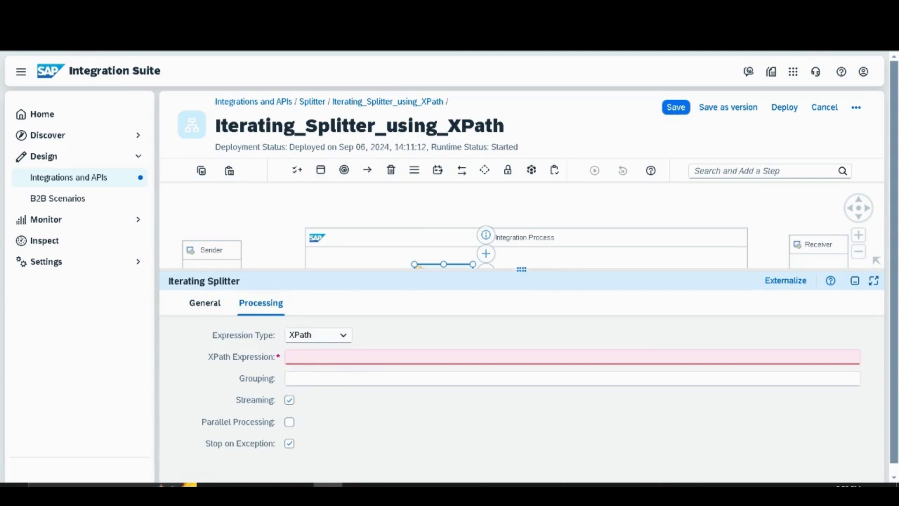
Using the sample XML on GitHub as reference, set the Iterating Splitter's XPath expression to //record and turn off Streaming
left_click(234, 9)
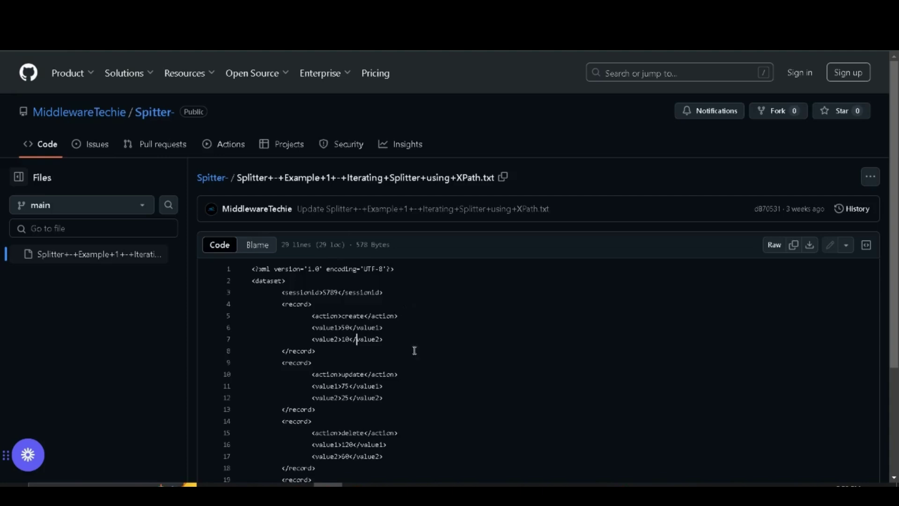
scroll(413, 351, "down", 3)
scroll(415, 350, "up", 1)
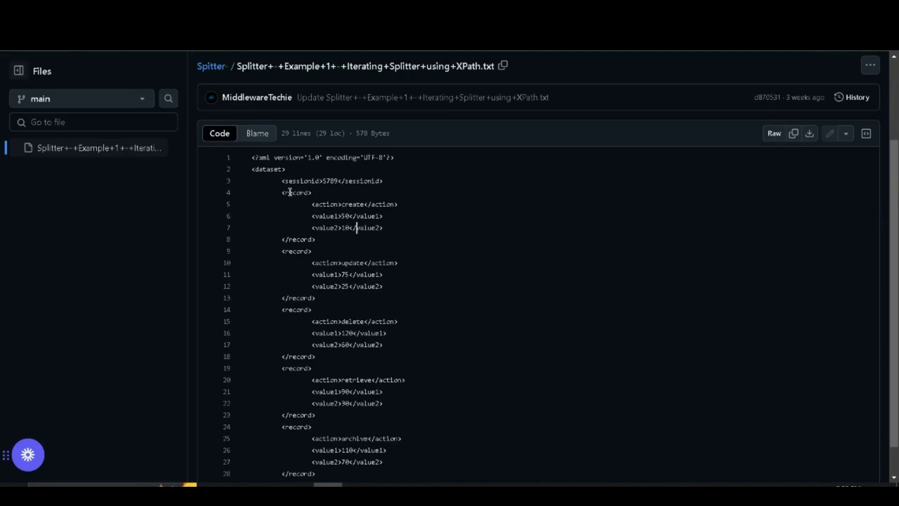
key("ctrl+Tab")
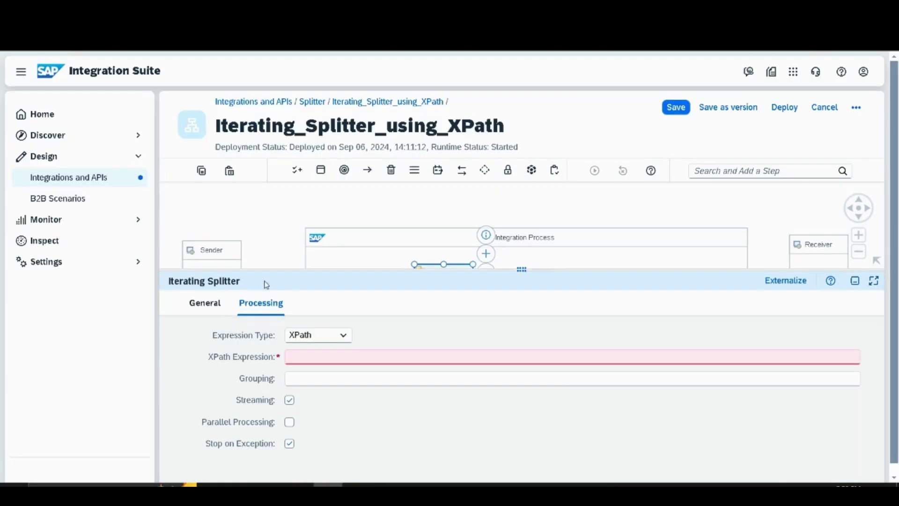
left_click(293, 356)
type("/dtaset")
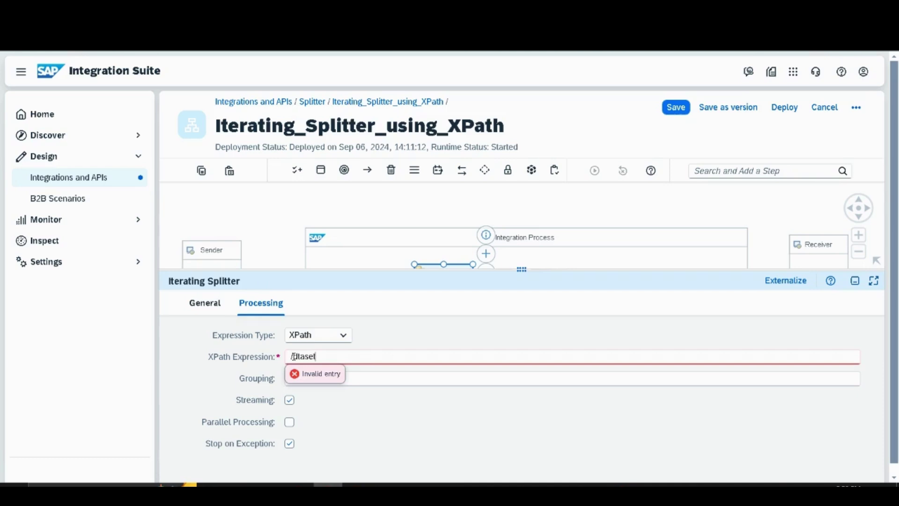
type("/record")
left_click_drag(317, 356, 291, 355)
key("BackSpace")
left_click(370, 425)
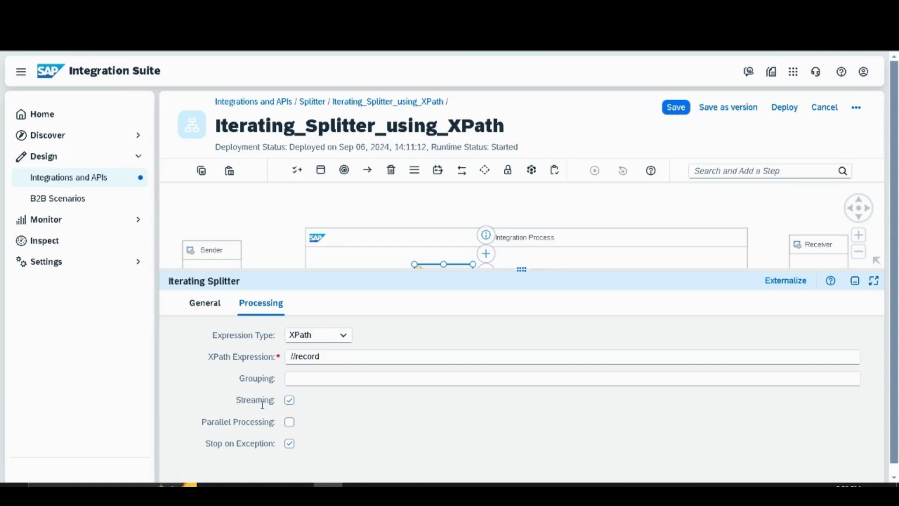
left_click(290, 400)
left_click_drag(521, 269, 525, 380)
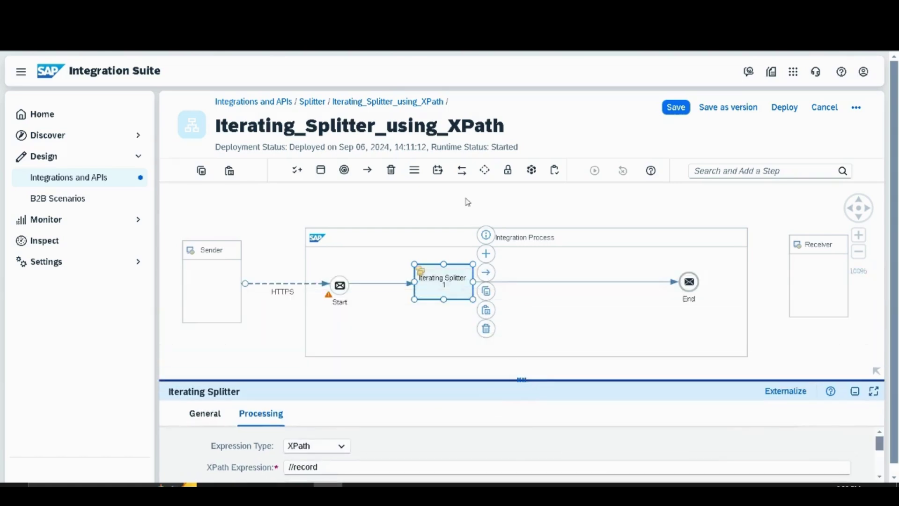
Add a Gather step between the Iterating Splitter and the End event
left_click(485, 172)
left_click(462, 236)
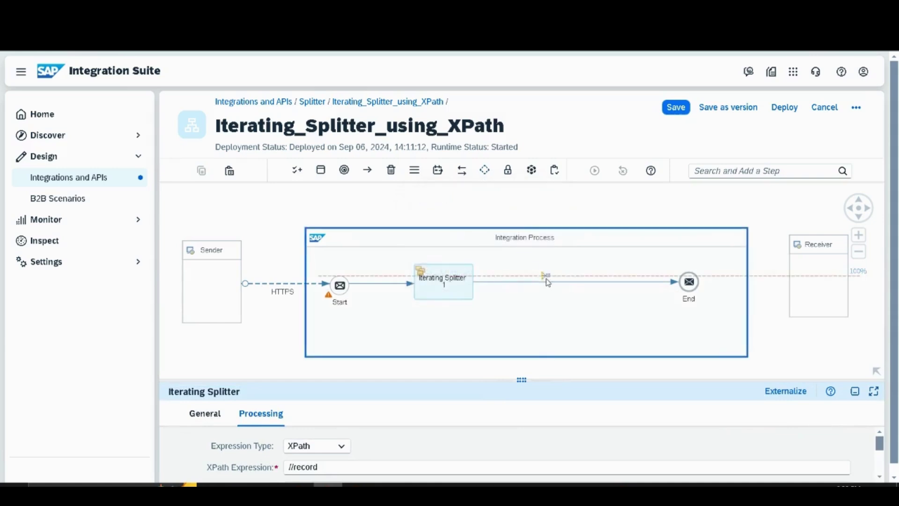
left_click(547, 282)
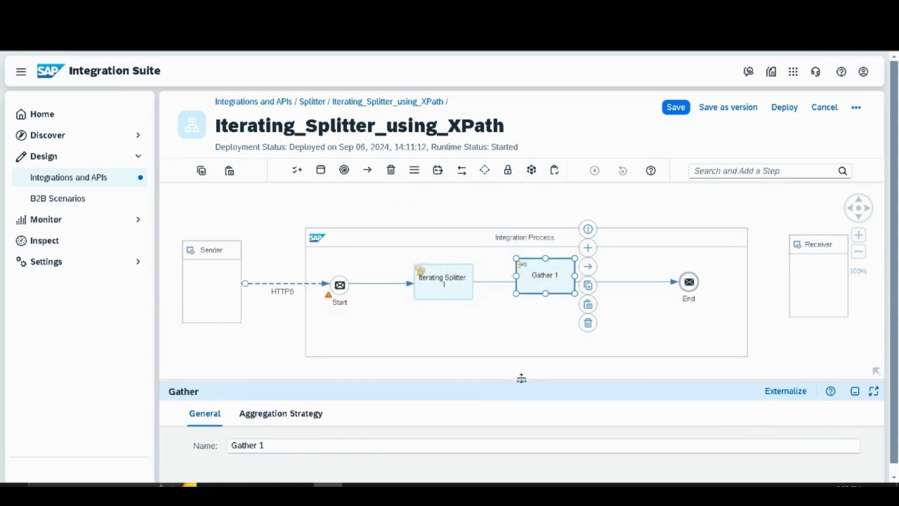
Set the Gather step's incoming format to Plain Text and its aggregation algorithm to Concatenate
left_click_drag(518, 377, 518, 279)
left_click(298, 316)
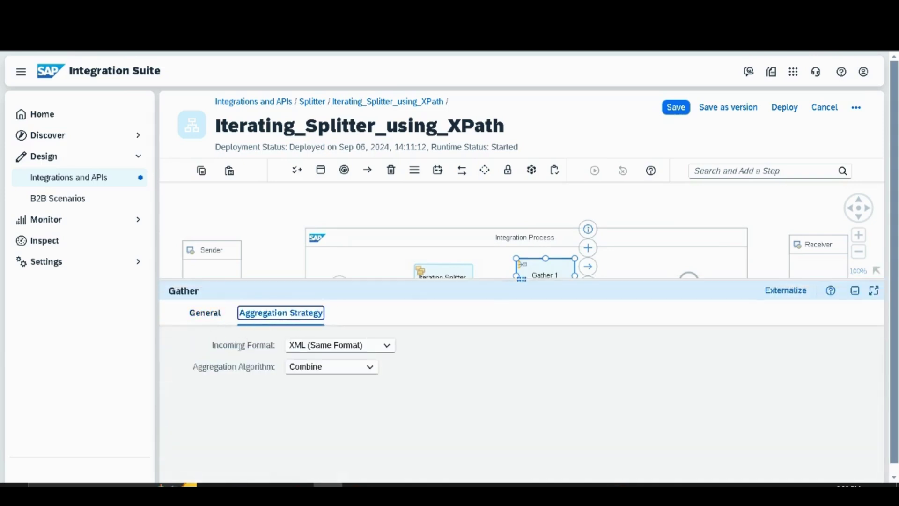
left_click(390, 346)
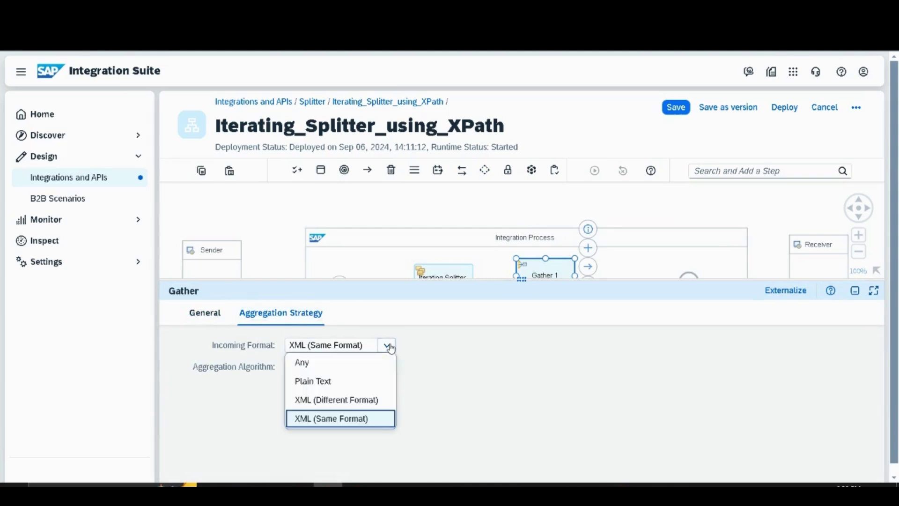
left_click(323, 382)
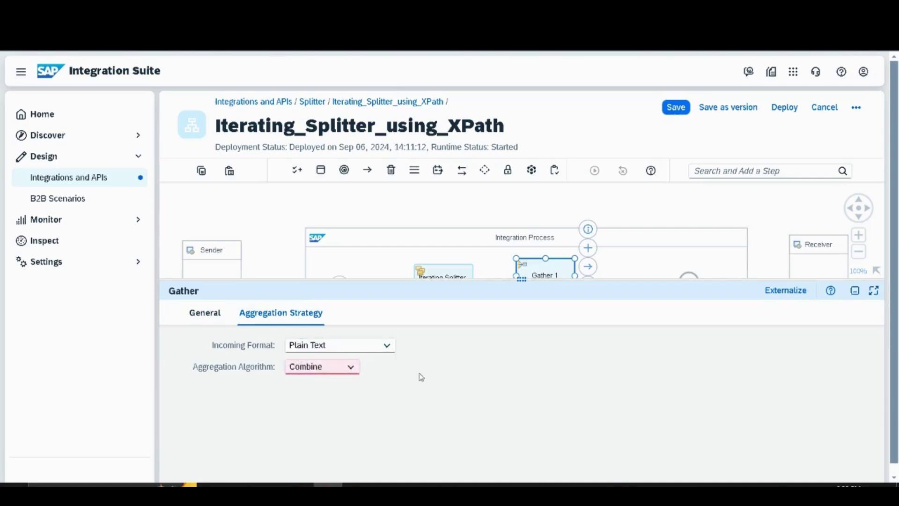
left_click(347, 369)
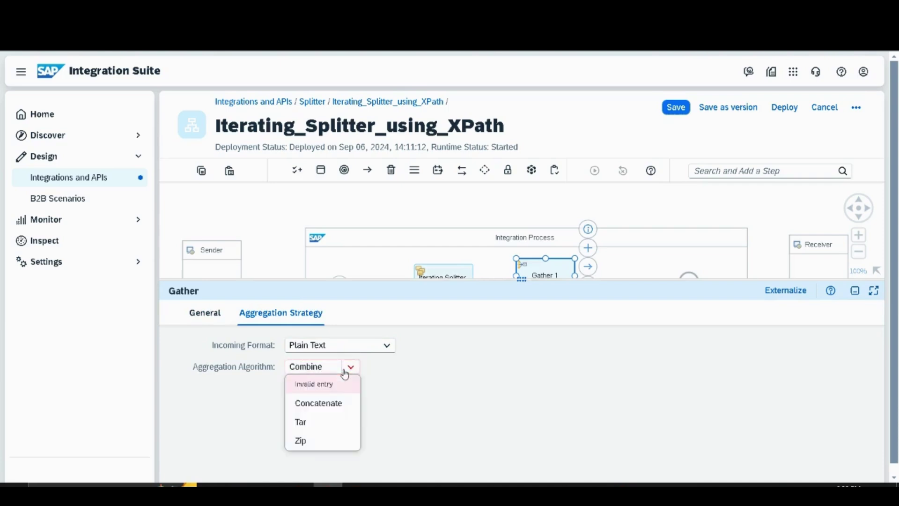
left_click(318, 407)
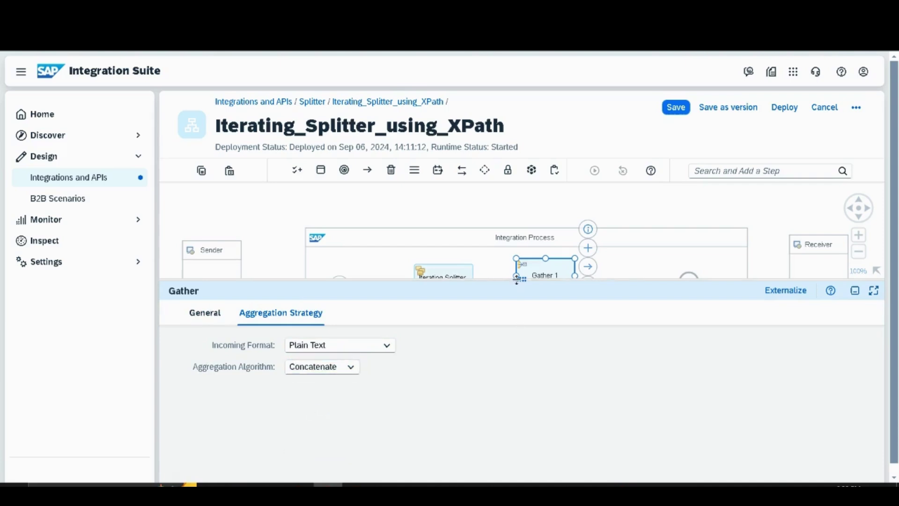
left_click_drag(520, 276, 523, 355)
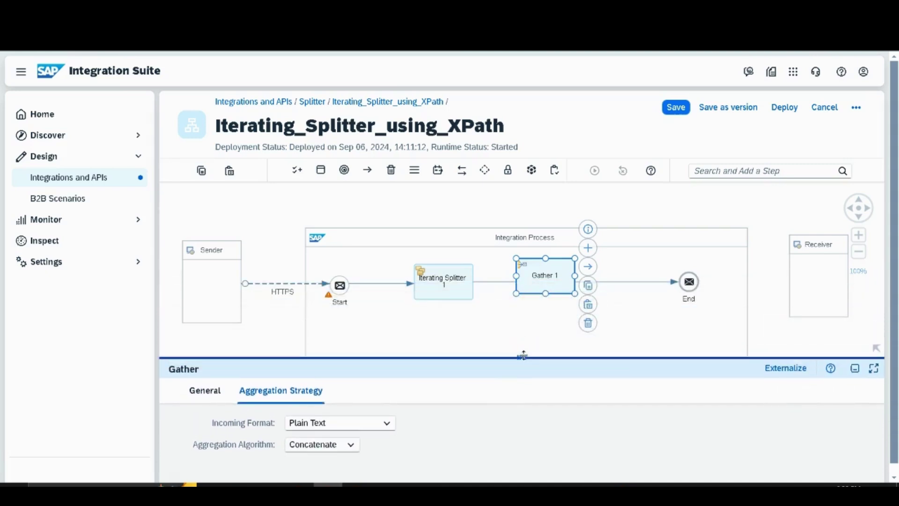
Add a Content Modifier between the Gather step and the End event
left_click(437, 171)
left_click(435, 217)
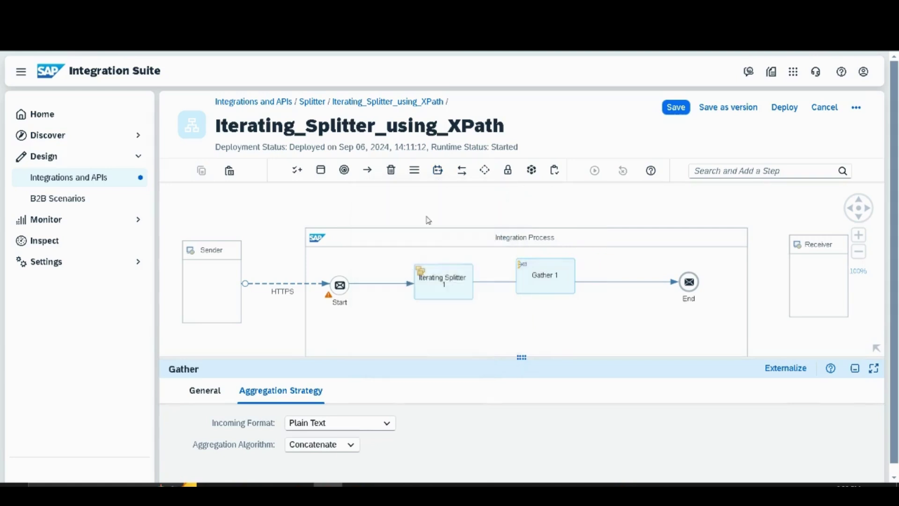
left_click(627, 284)
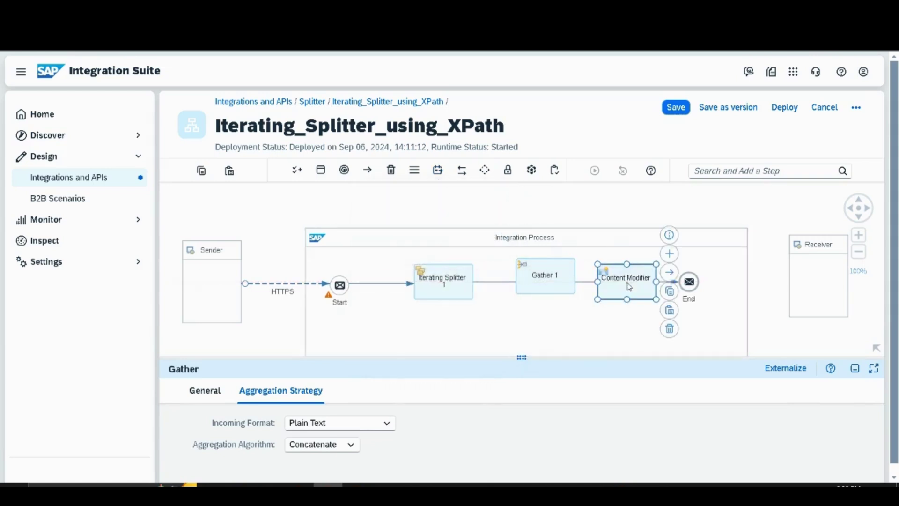
Align the Gather step with its neighbours and delete it from the integration process
mouse_move(540, 285)
left_mouse_down()
mouse_move(535, 268)
mouse_move(532, 290)
mouse_move(529, 242)
mouse_move(531, 322)
mouse_move(529, 292)
left_mouse_up()
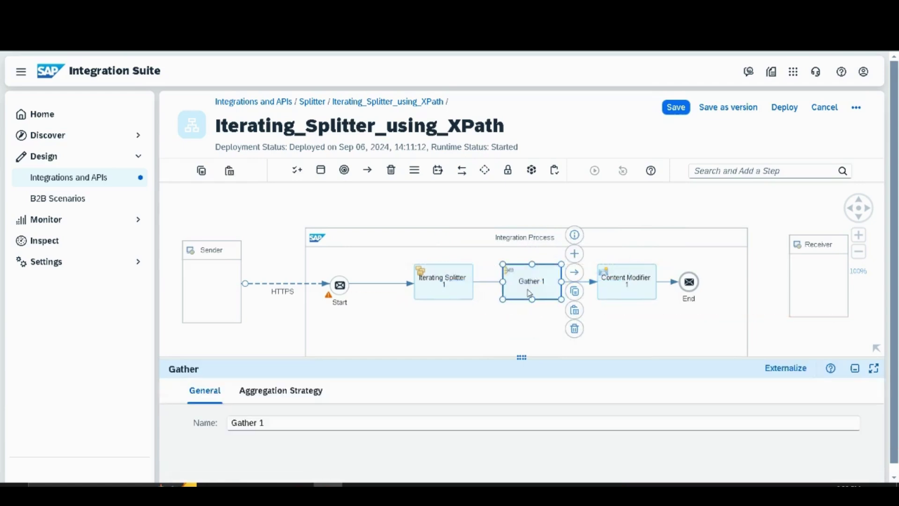
left_click(575, 328)
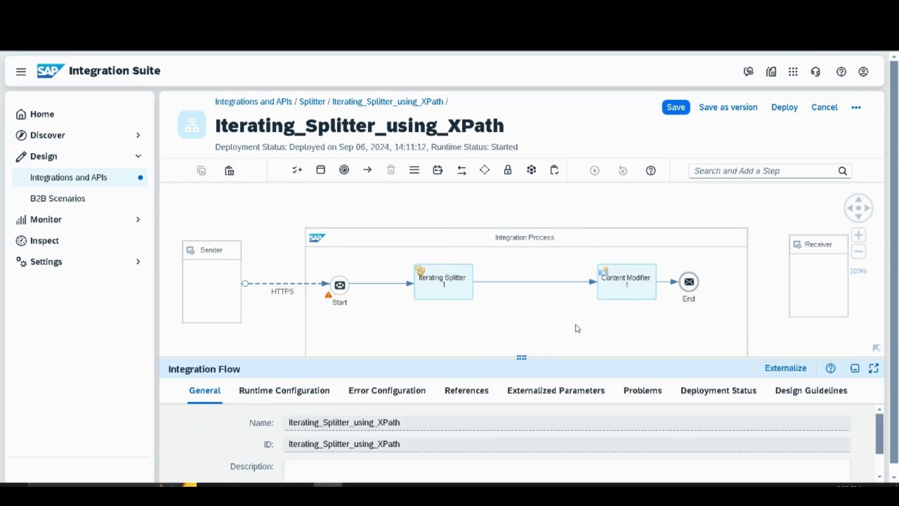
Insert a Gather step on the connection between the Iterating Splitter and the Content Modifier
left_click(487, 171)
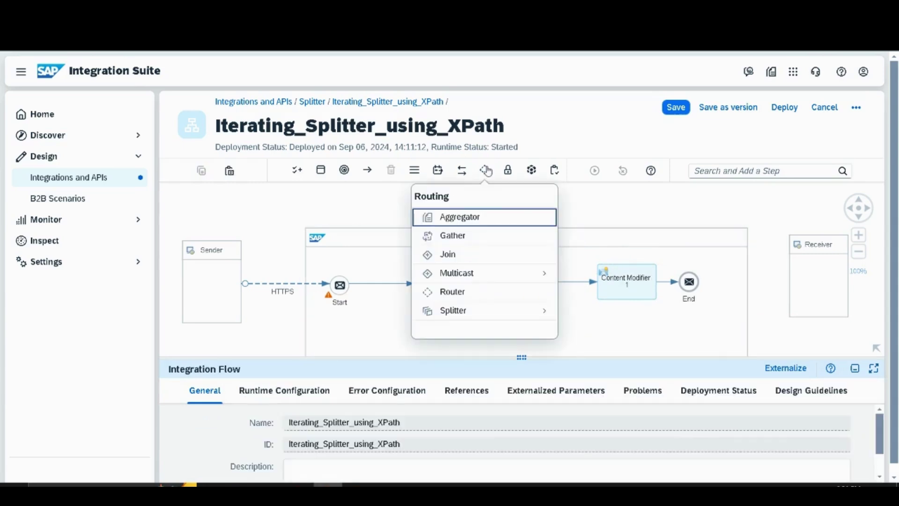
left_click(476, 235)
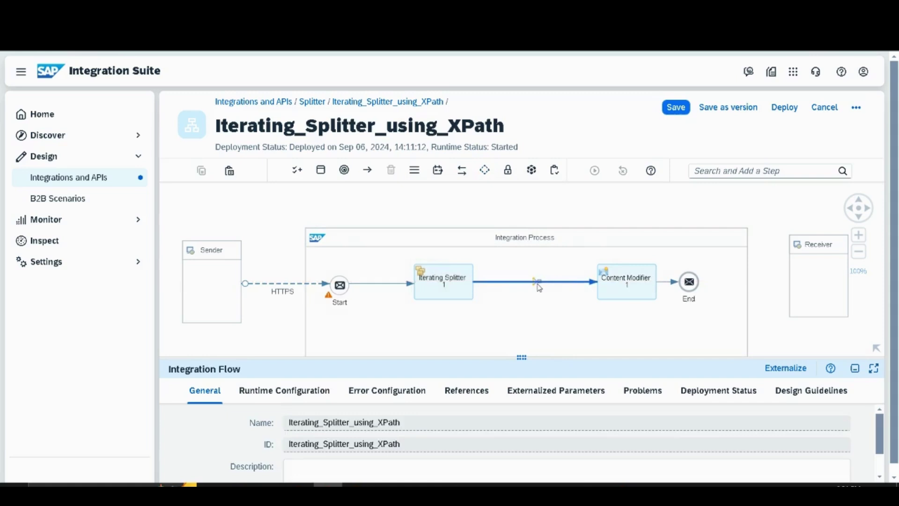
left_click(536, 282)
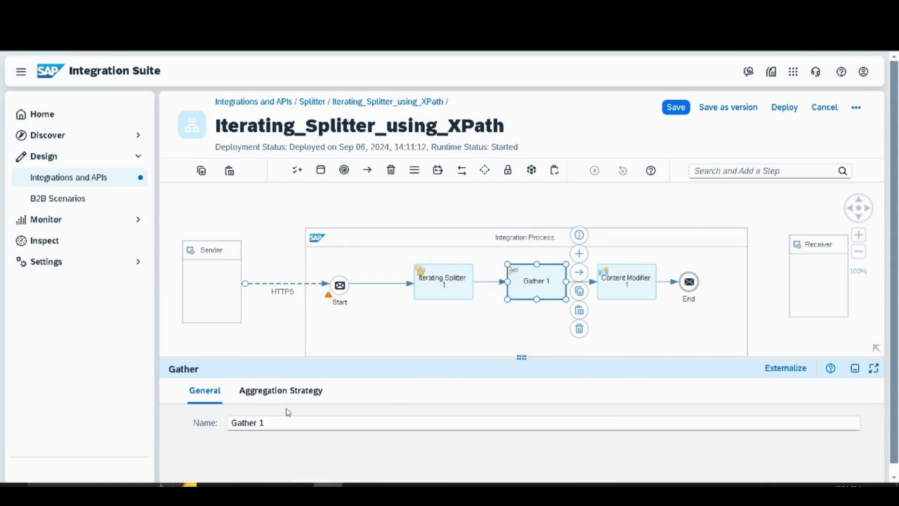
Set the new Gather step's aggregation strategy to incoming format Plain Text with the Concatenate algorithm
left_click(288, 393)
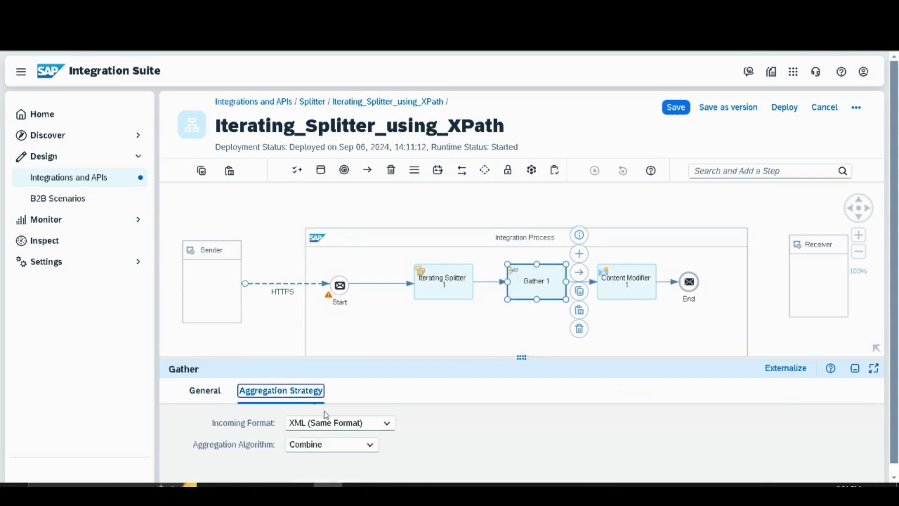
left_click(386, 422)
left_click(328, 366)
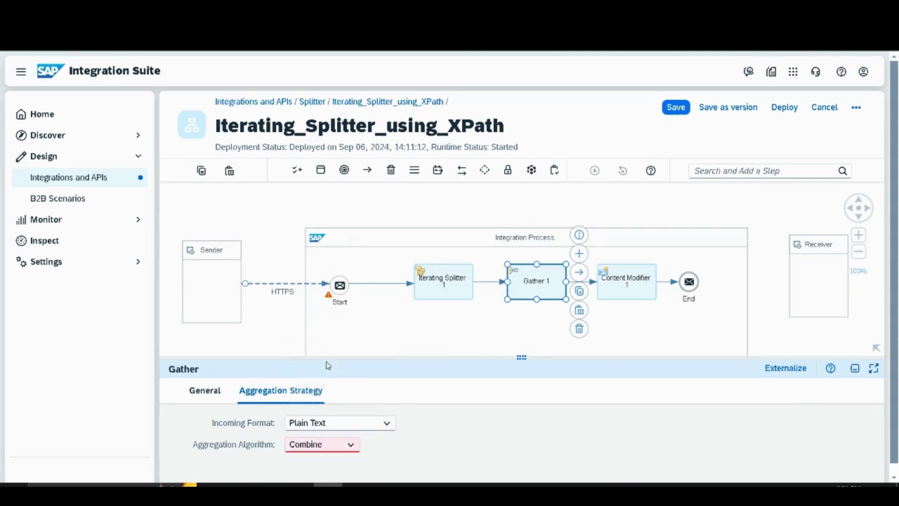
left_click(352, 449)
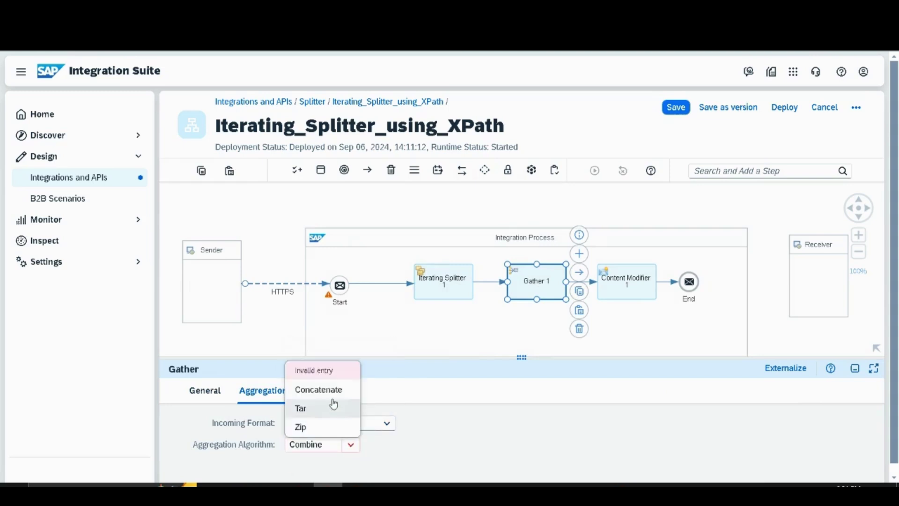
left_click(331, 389)
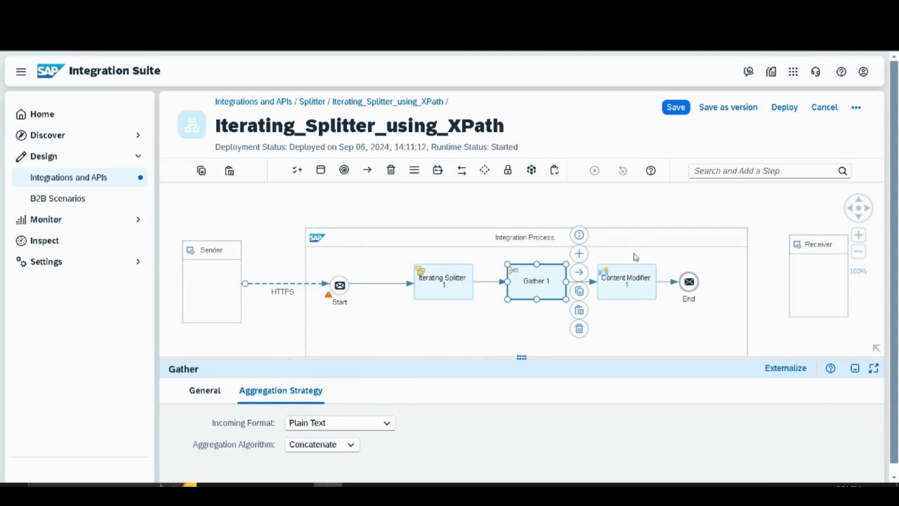
Add a message header to the Content Modifier named Content_type with source type Constant and value application/xml
left_click(625, 287)
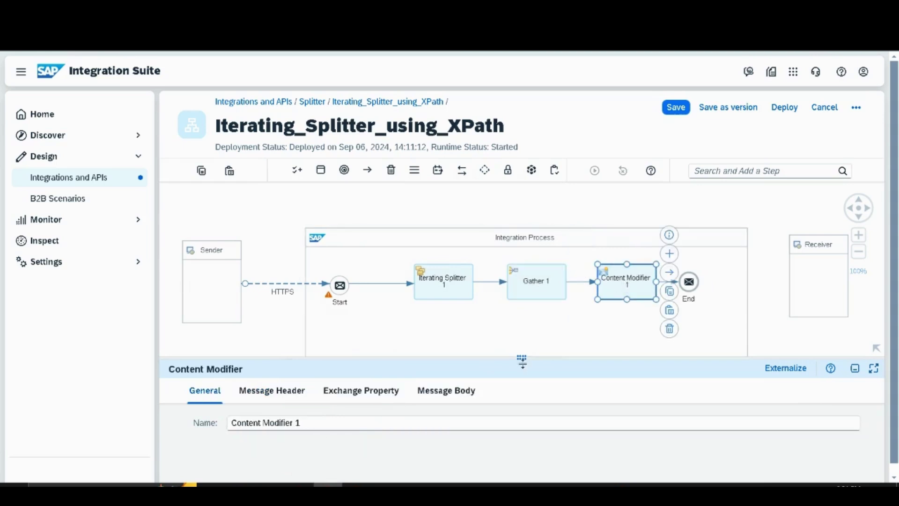
left_click_drag(522, 359, 523, 283)
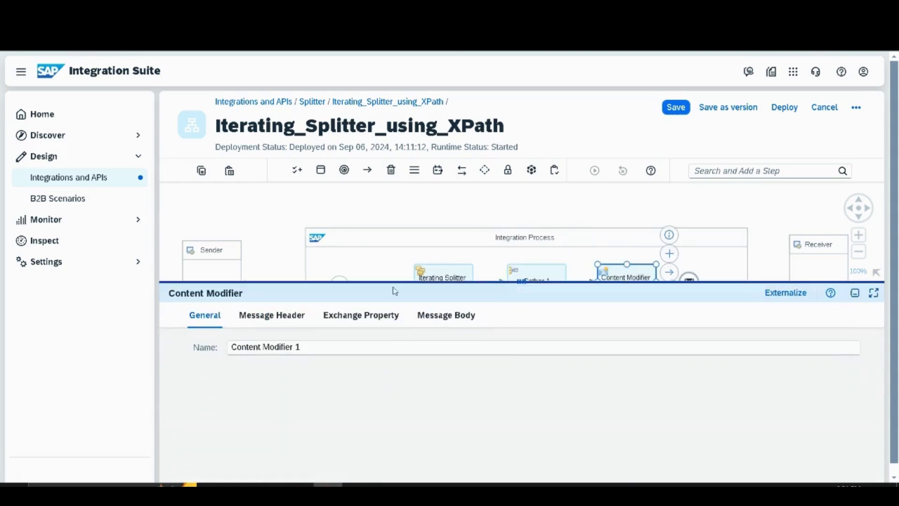
left_click(282, 315)
left_click(682, 351)
left_click(349, 399)
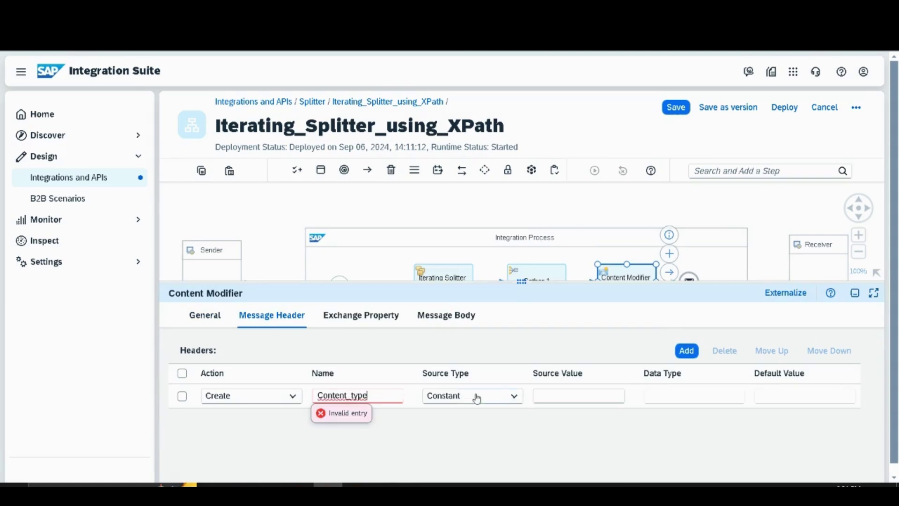
left_click(556, 396)
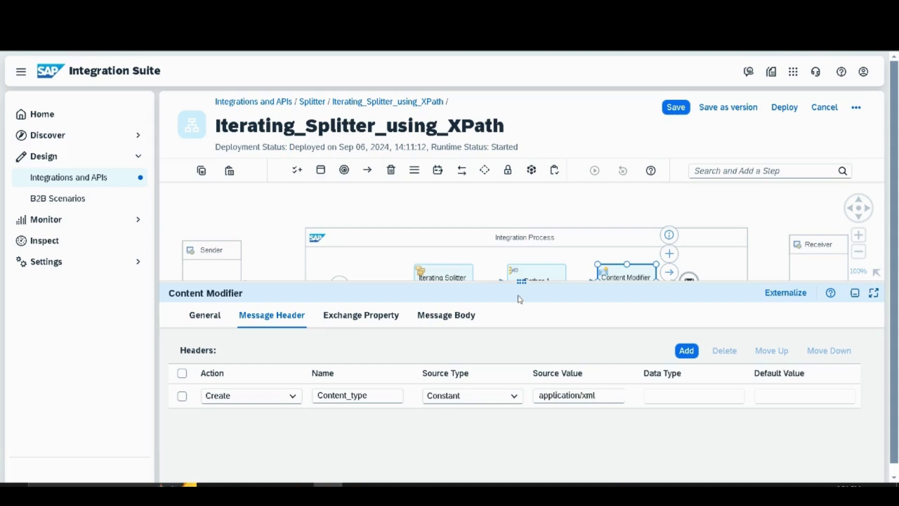
left_click_drag(519, 284, 520, 377)
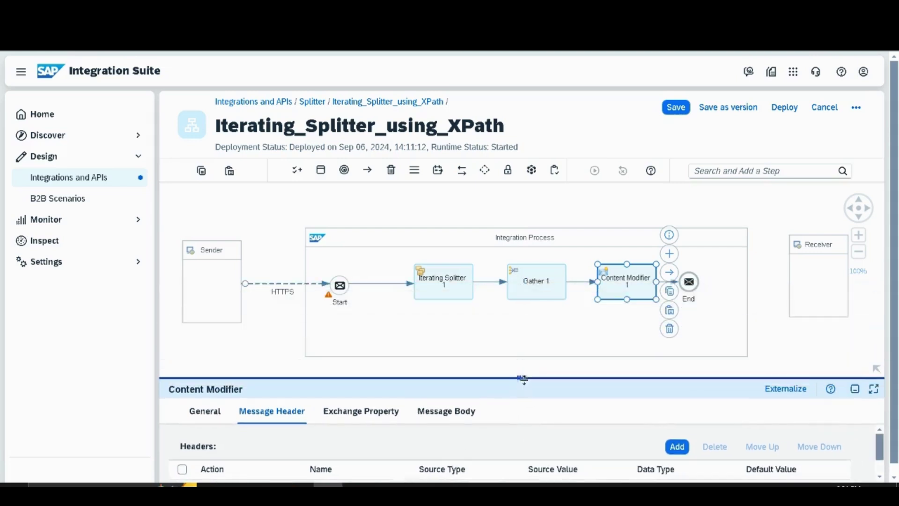
Save the integration flow and deploy it on the Cloud Integration runtime profile
left_click(684, 107)
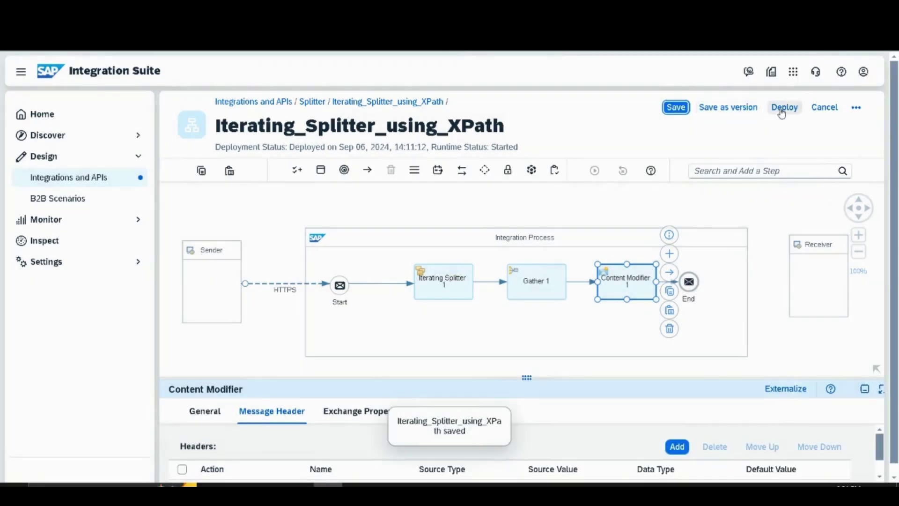
left_click(783, 112)
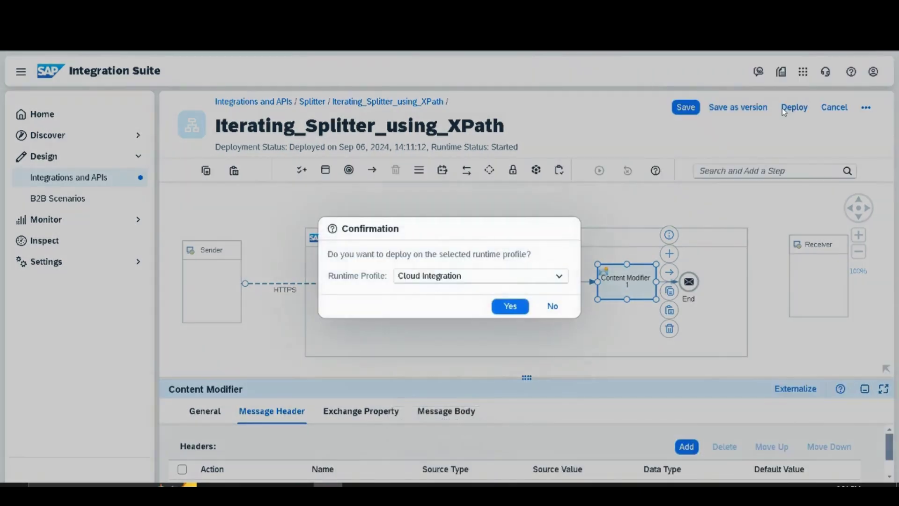
left_click(509, 306)
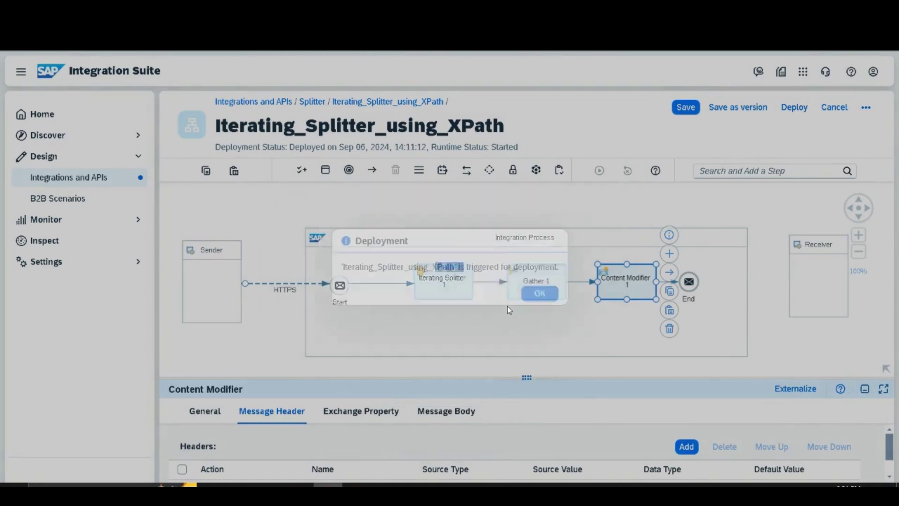
left_click(538, 294)
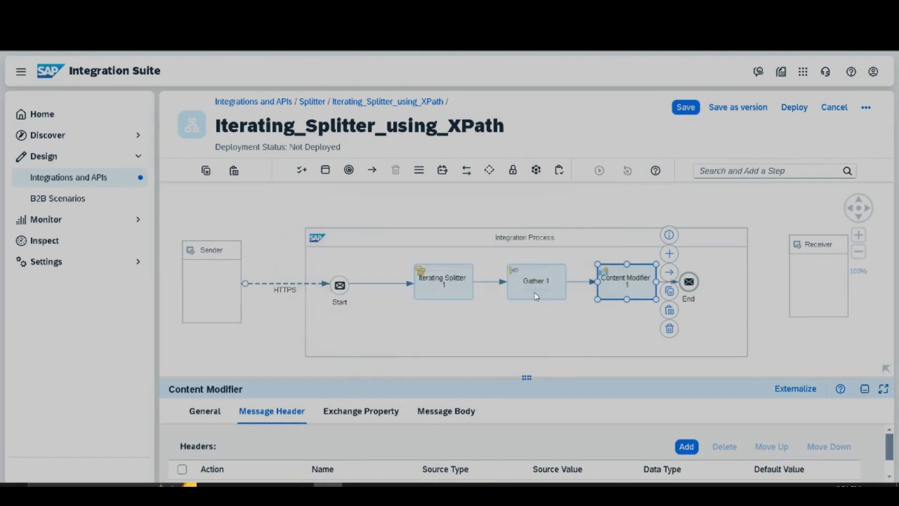
Go from the flow's deployment status to Manage Integration Content, refresh the list, and copy the flow's endpoint URL
left_click(275, 285)
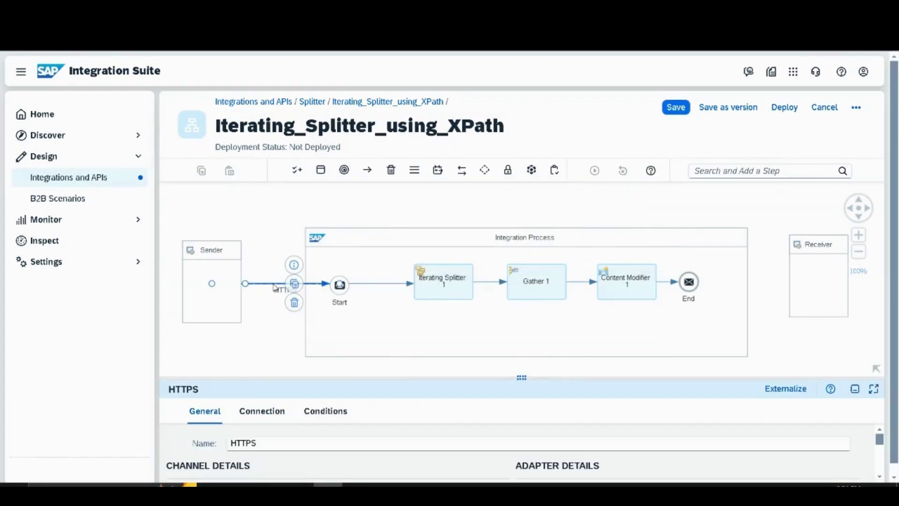
left_click(266, 411)
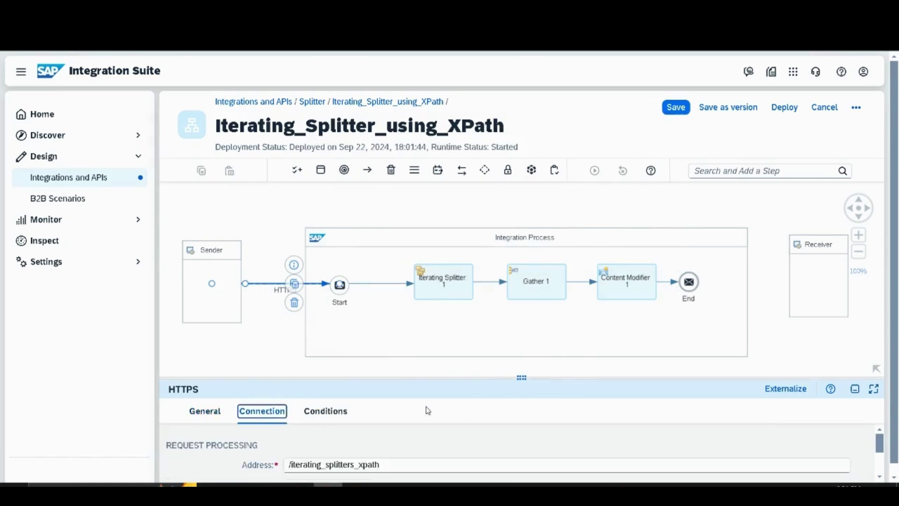
left_click(786, 319)
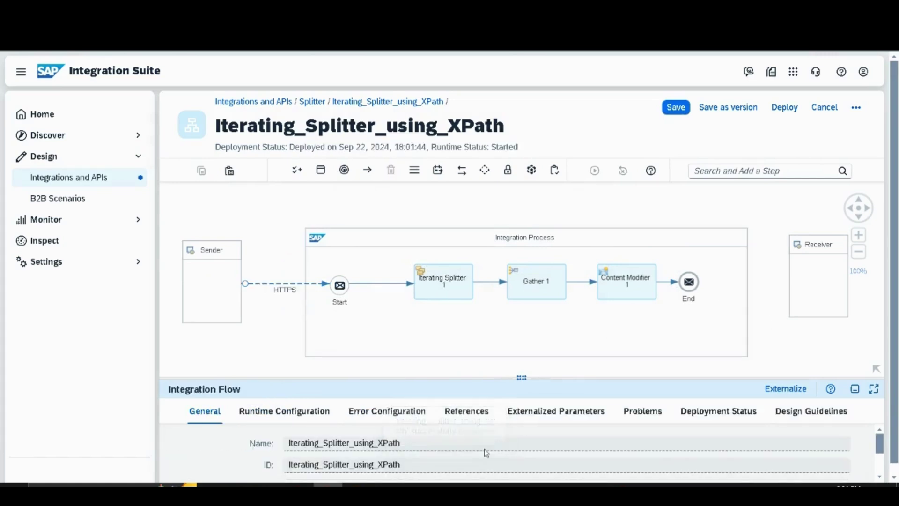
left_click(706, 414)
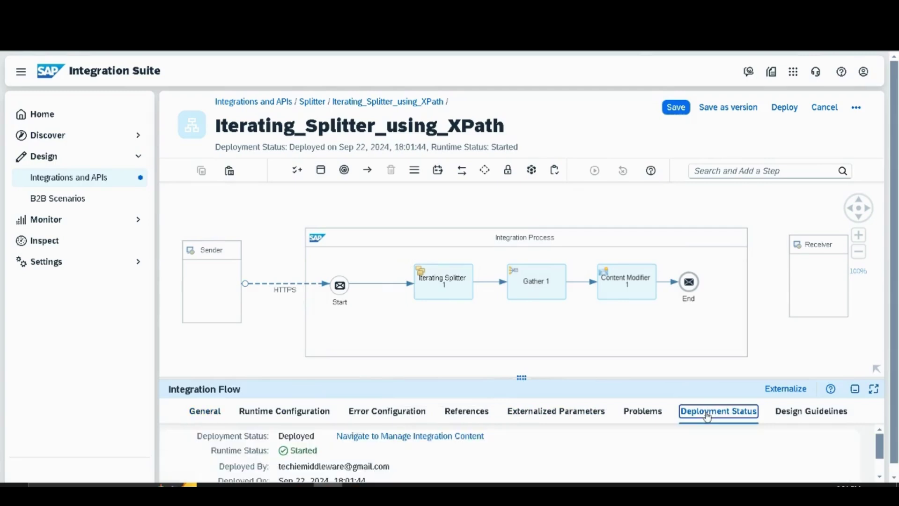
left_click(449, 439)
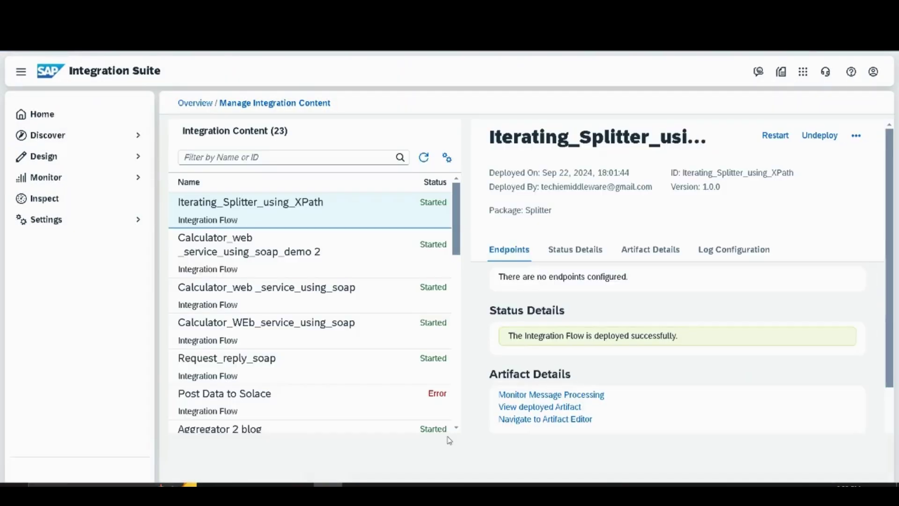
left_click(424, 159)
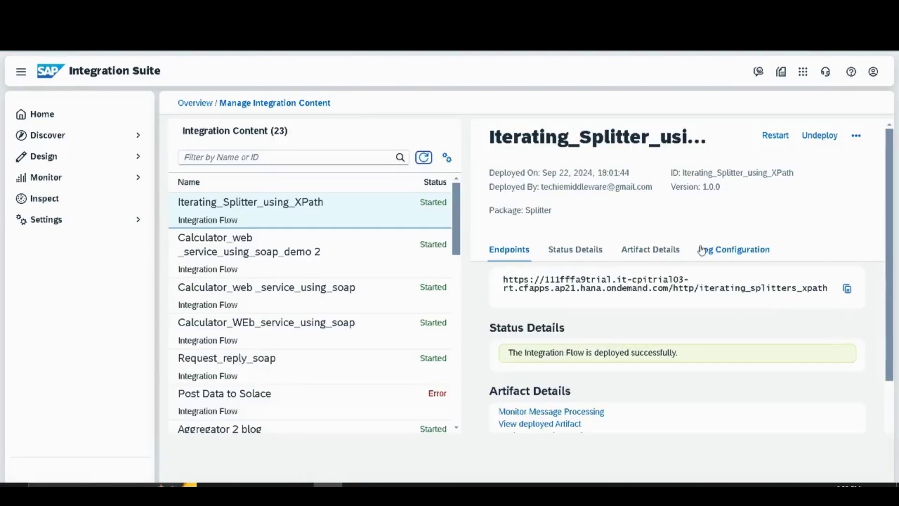
left_click(846, 288)
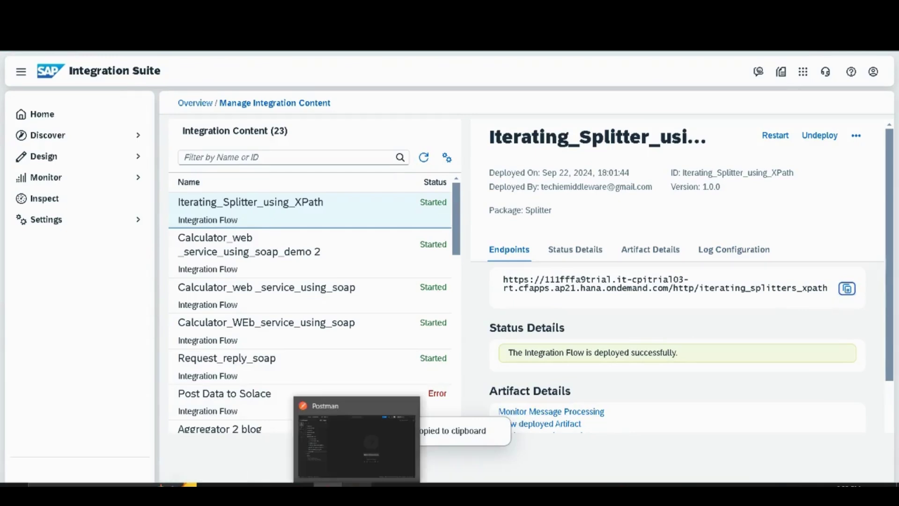
Switch to Postman and add a request named iterating_splitter_sing_xpath to the Splitter collection
left_click(356, 484)
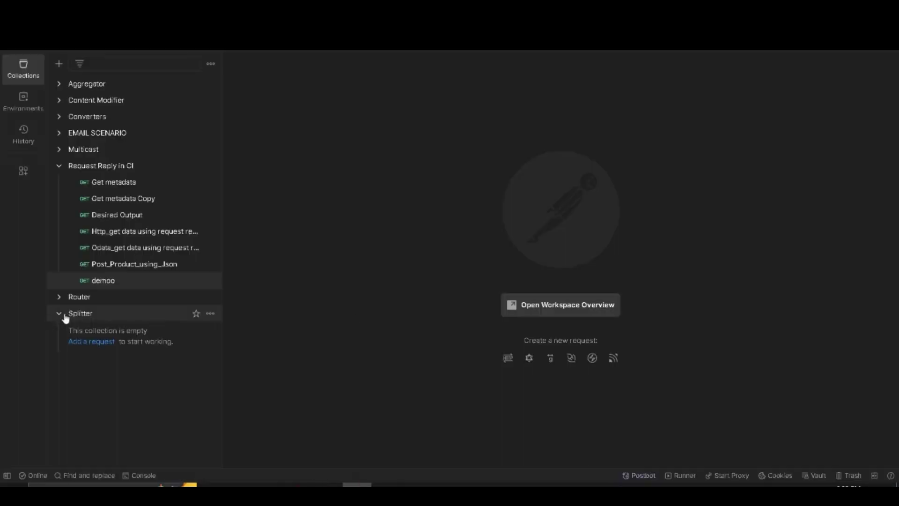
left_click(90, 342)
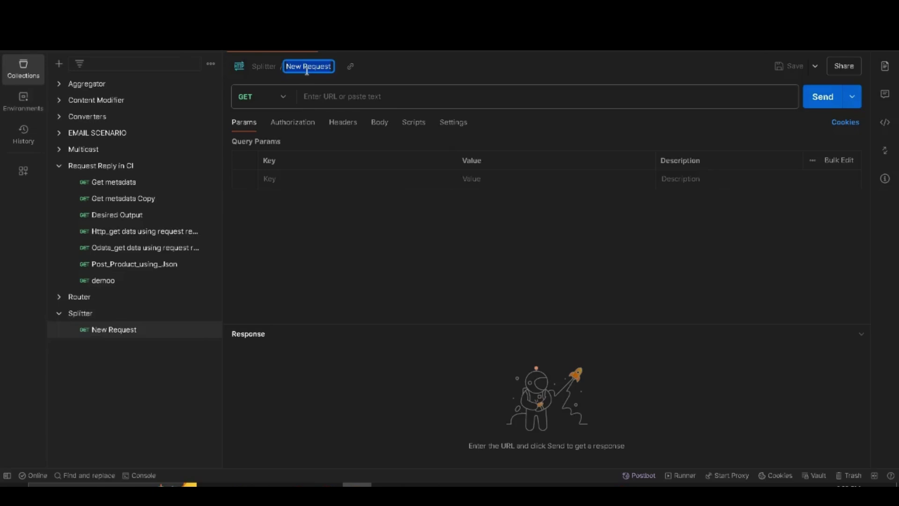
key("BackSpace")
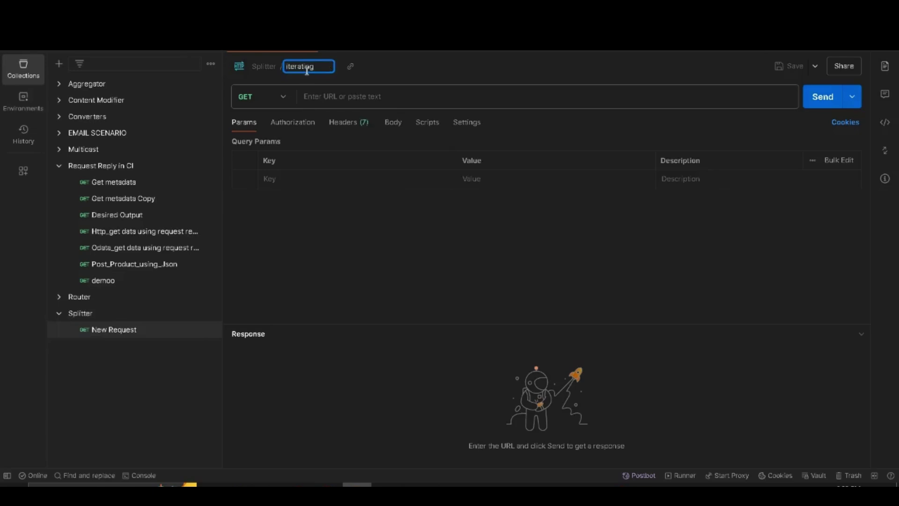
type("iterating_spl")
key("BackSpace")
type("litter_sing_xpath")
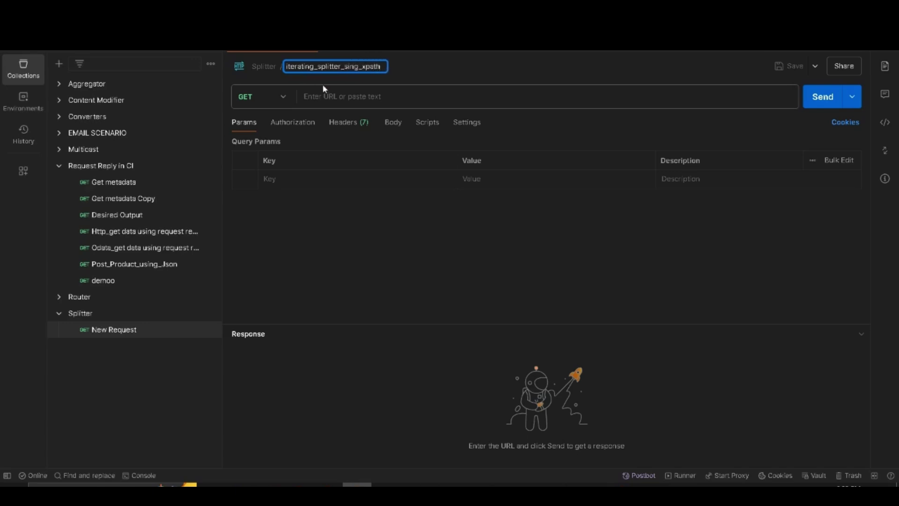
Paste the copied endpoint as the request URL and set the authorization type to Basic Auth
left_click(328, 96)
key("ctrl+v")
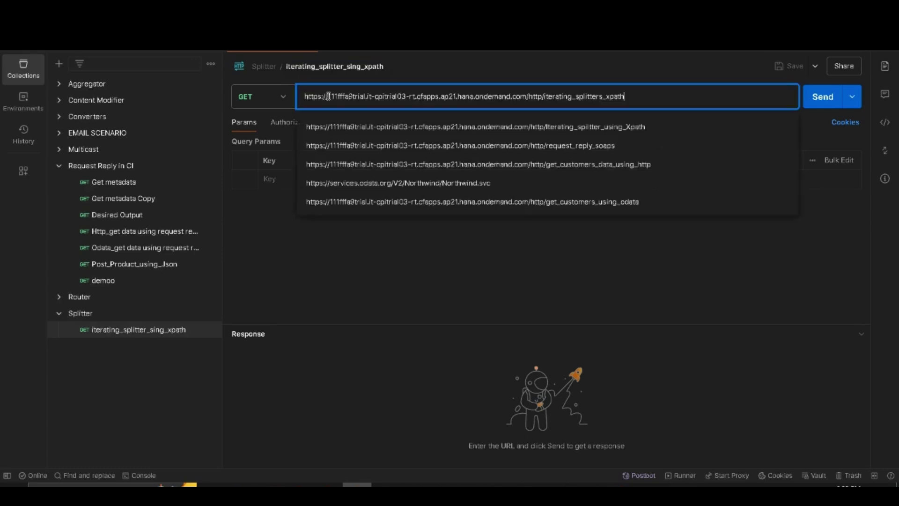
left_click(293, 124)
left_click(378, 159)
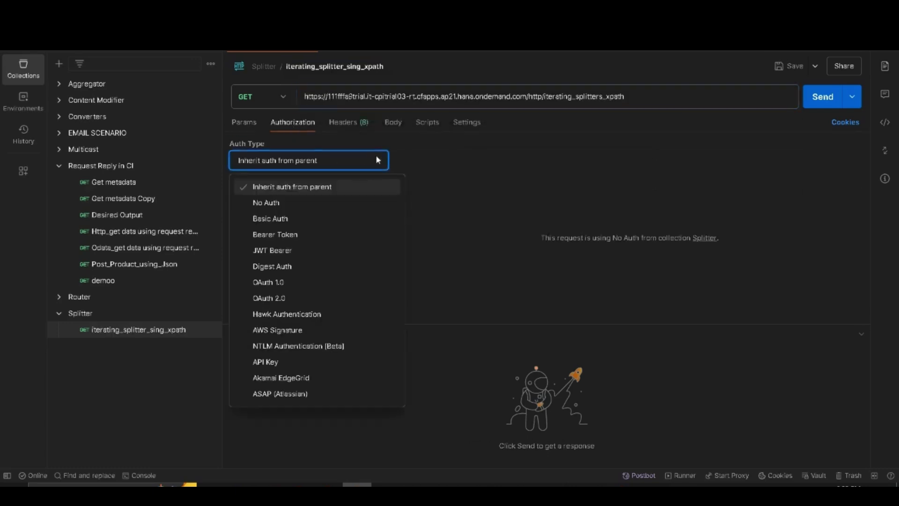
left_click(280, 221)
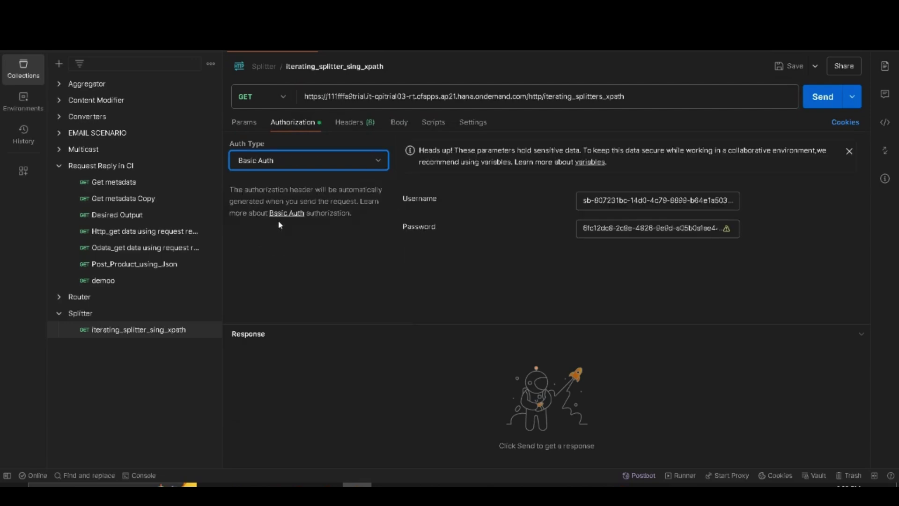
Set the request body to raw and fill it with the sample XML dataset copied from the Iterating Splitter example file on GitHub
left_click(398, 123)
left_click(431, 144)
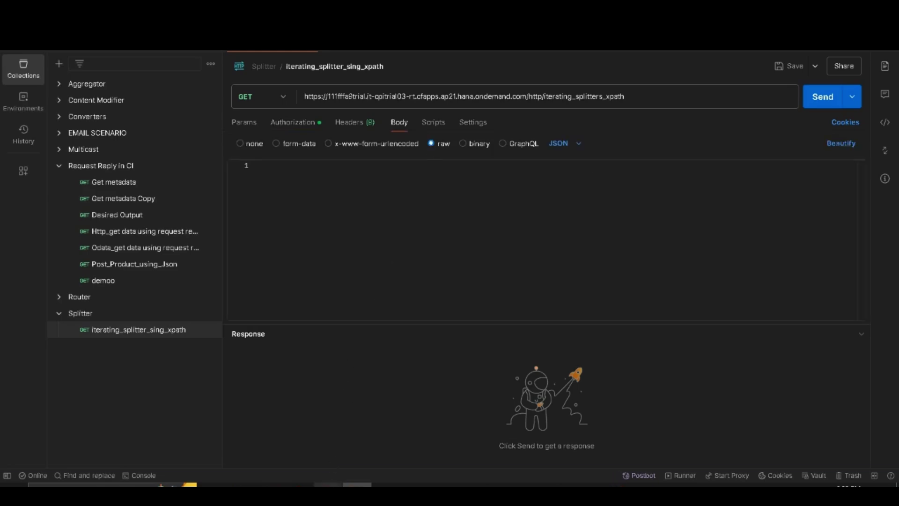
mouse_move(328, 484)
left_click(328, 442)
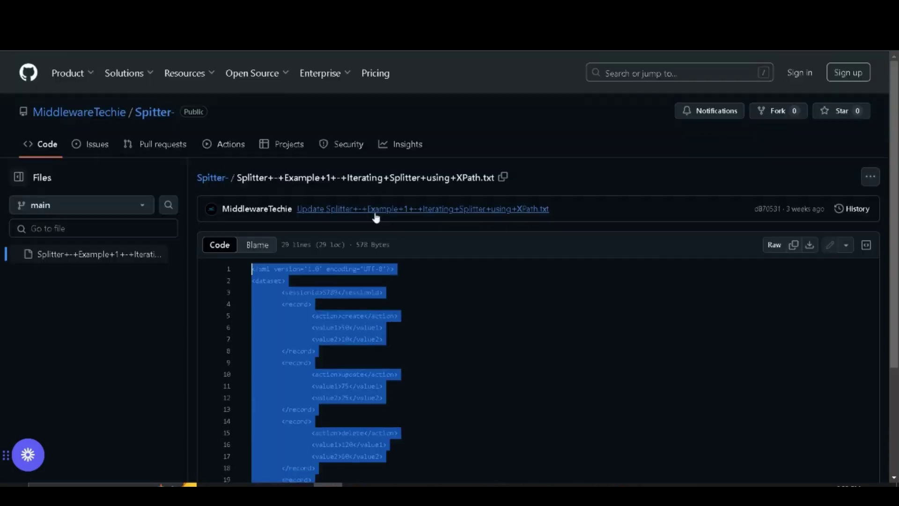
scroll(376, 213, "up", 3)
key("ctrl+a")
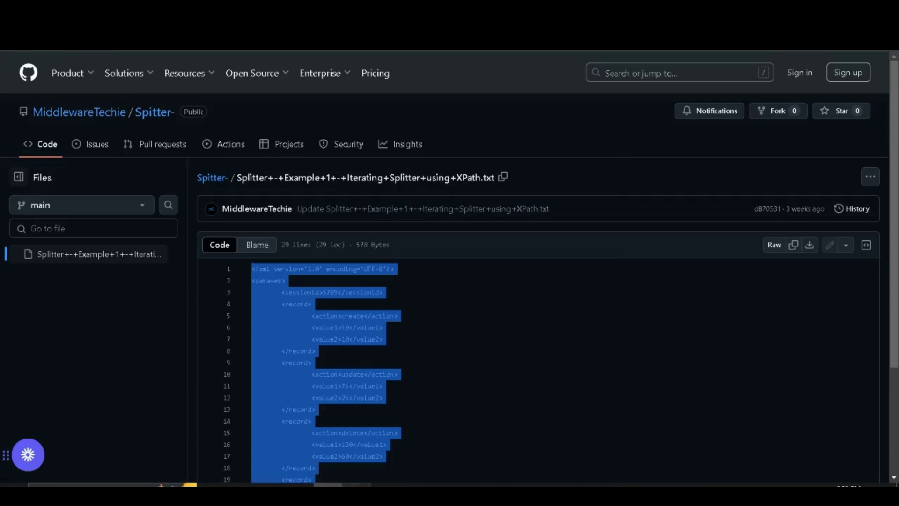
key("alt+Tab")
left_click(284, 172)
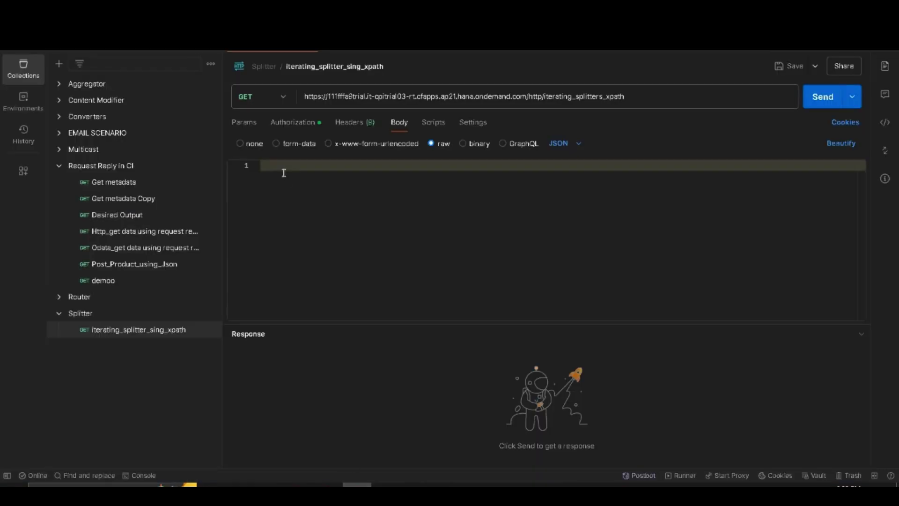
key("ctrl+v")
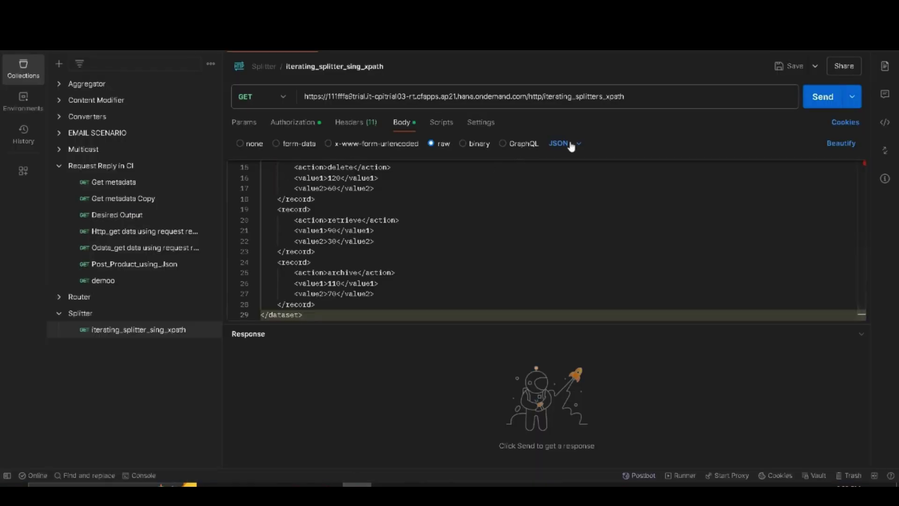
Set the raw body format to XML, send the GET request, and review the split records in the response
left_click(568, 143)
left_click(567, 240)
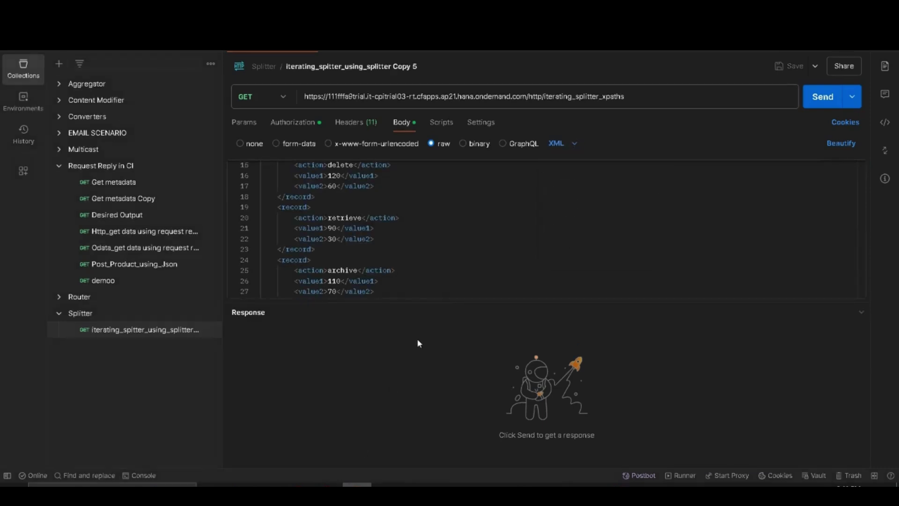
left_click(819, 96)
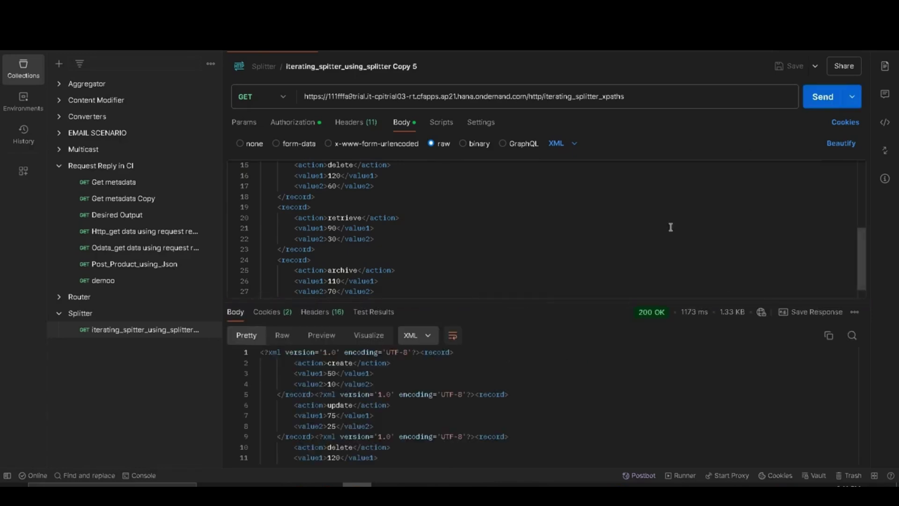
left_click_drag(548, 300, 598, 215)
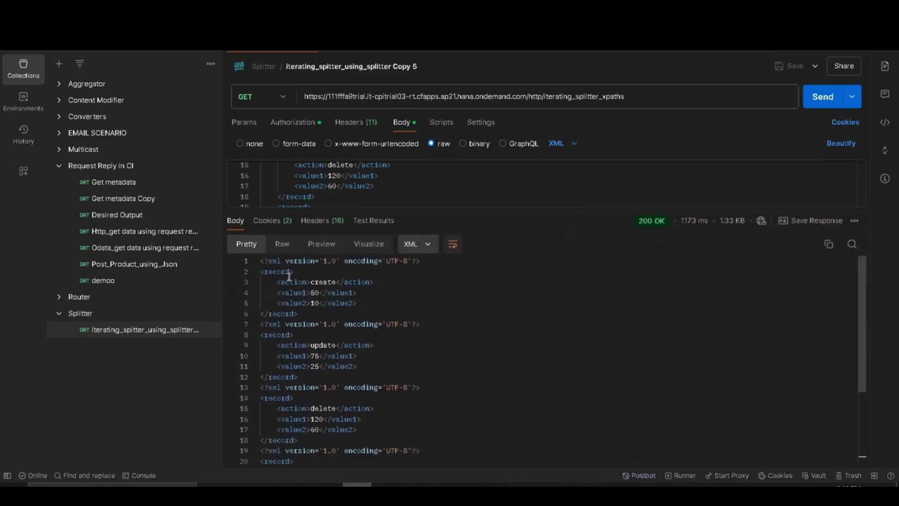
scroll(318, 391, "down", 3)
scroll(319, 391, "up", 3)
left_click_drag(516, 208, 495, 337)
Switch to the flow's Manage Integration Content page in Integration Suite and change its log level to Trace
mouse_move(327, 484)
left_click(326, 454)
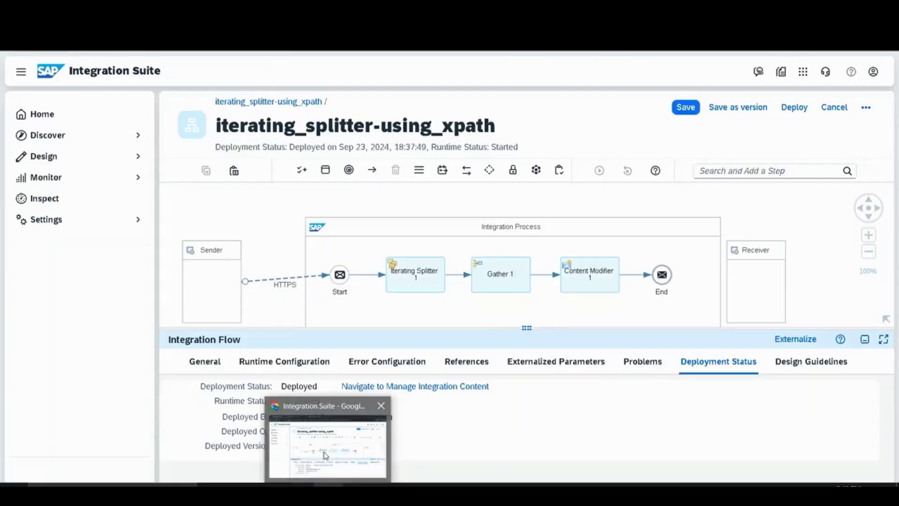
left_click_drag(523, 334, 527, 364)
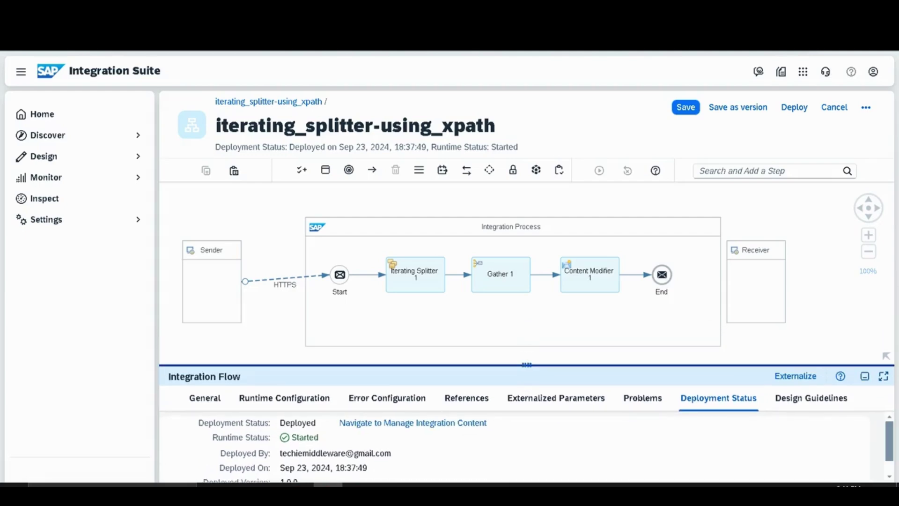
key("ctrl+Tab")
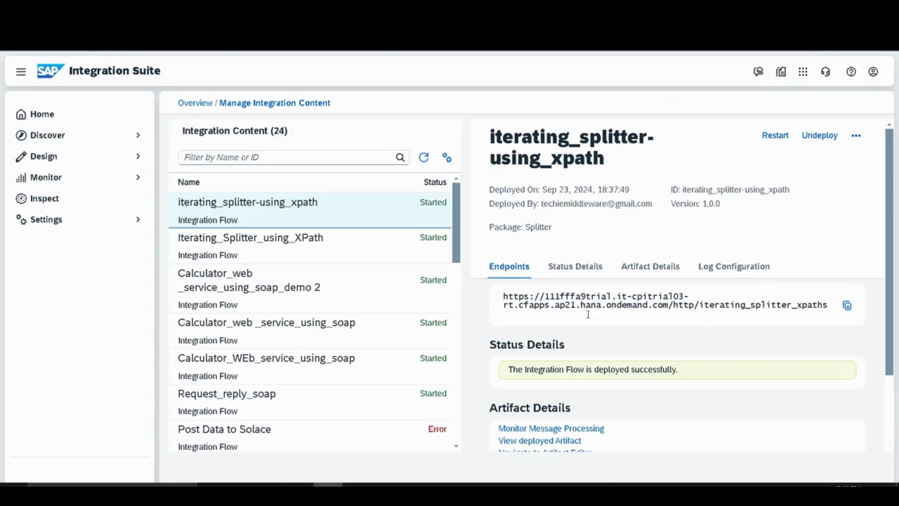
scroll(673, 426, "down", 6)
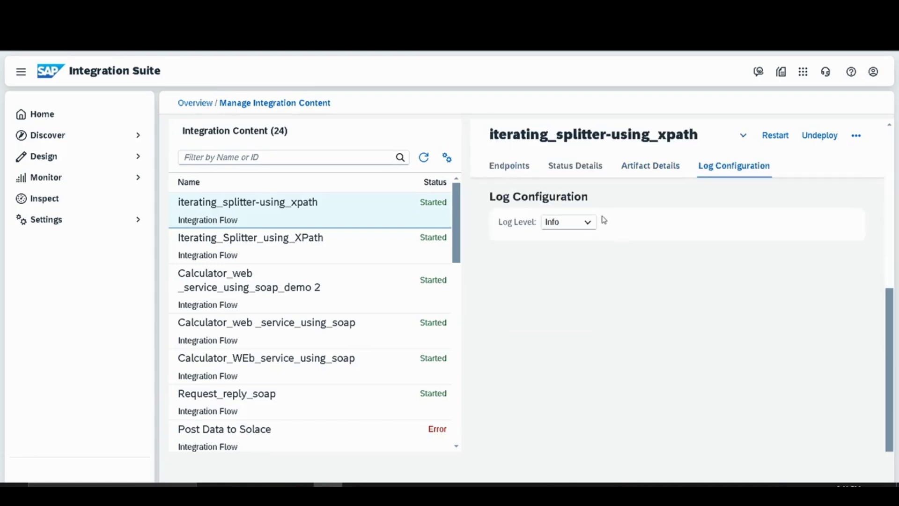
left_click(589, 224)
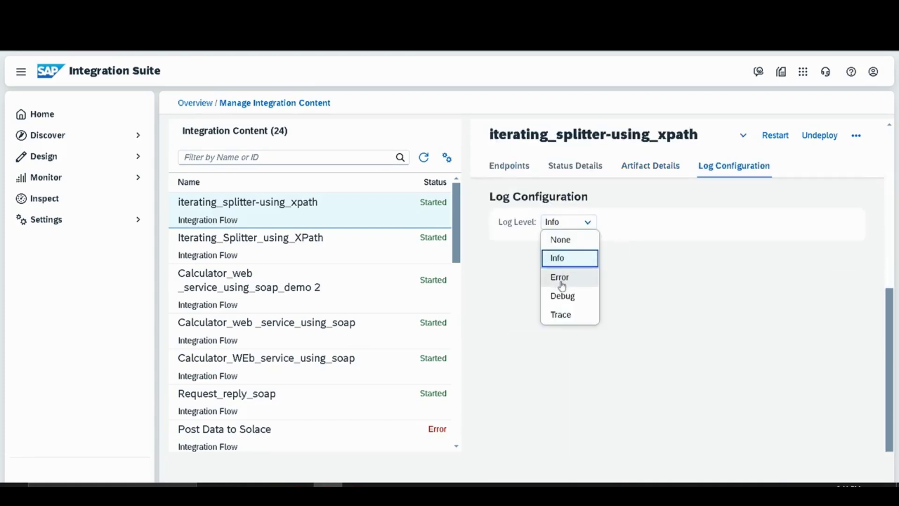
left_click(561, 315)
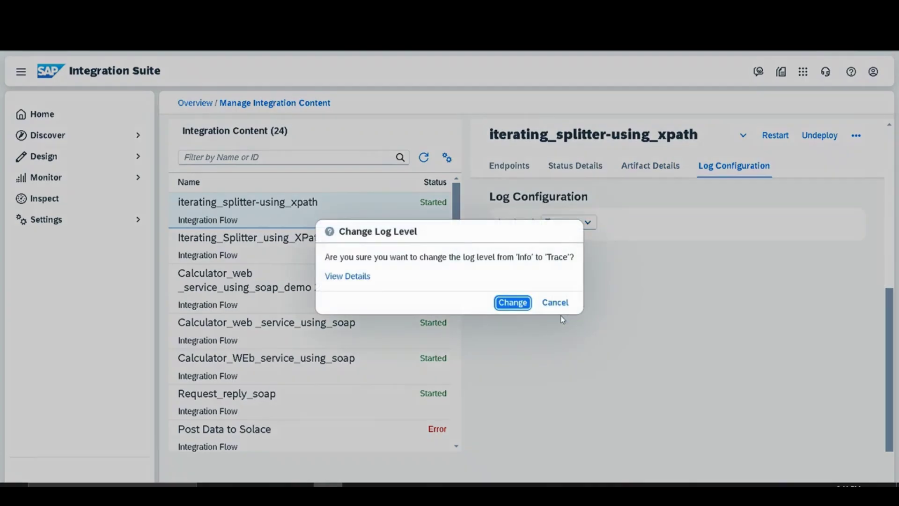
left_click(506, 304)
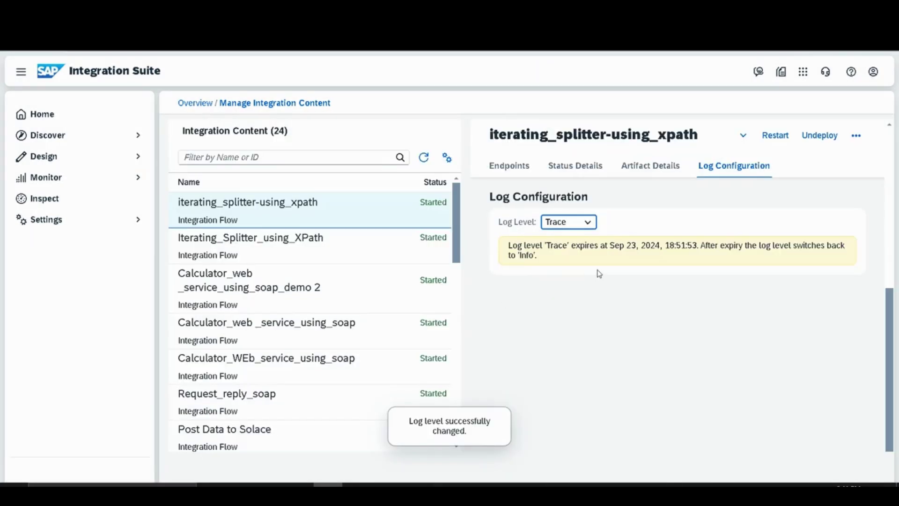
Switch to Postman and send the request to the flow's endpoint again
scroll(599, 274, "up", 5)
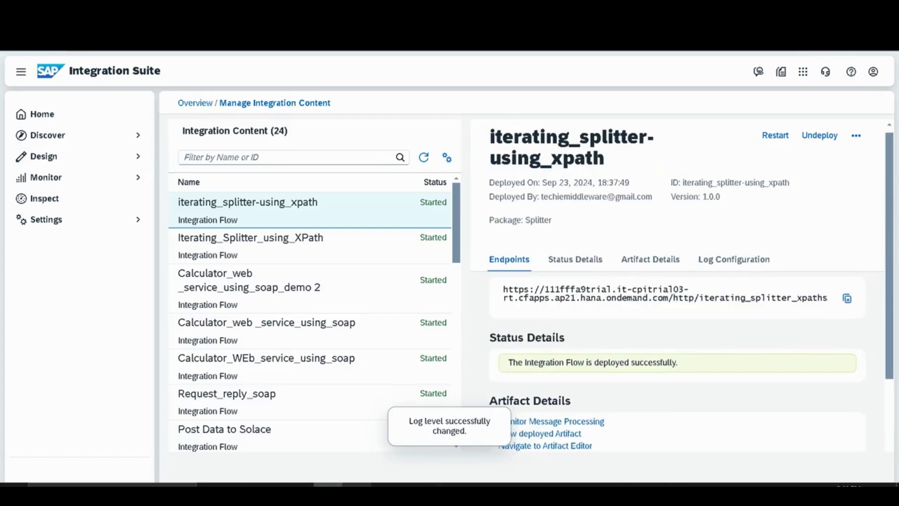
left_click(357, 489)
left_click(816, 103)
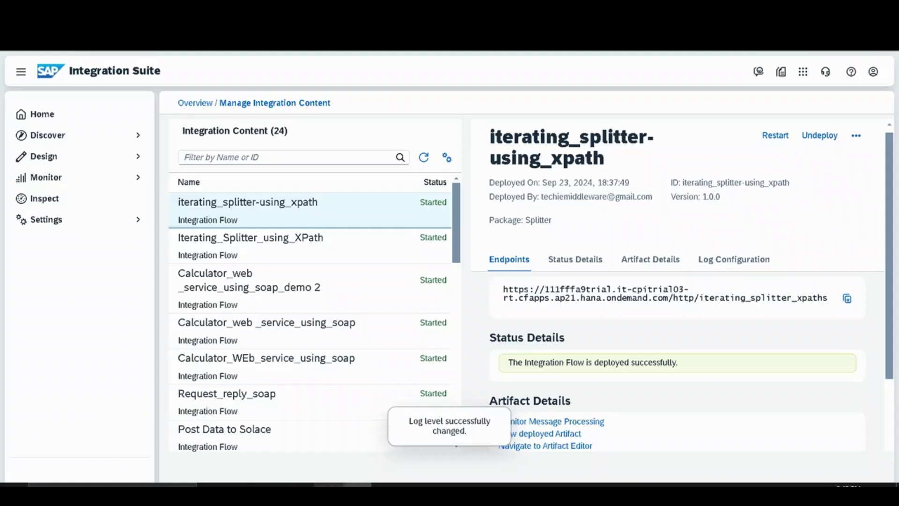
Return to Integration Suite, monitor the flow's message processing, and open the trace of the most recent message
left_click(328, 487)
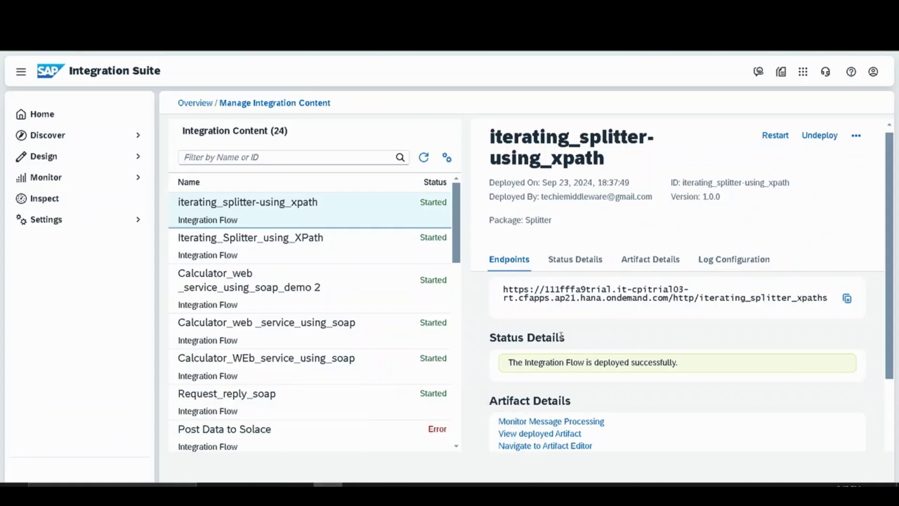
left_click(552, 423)
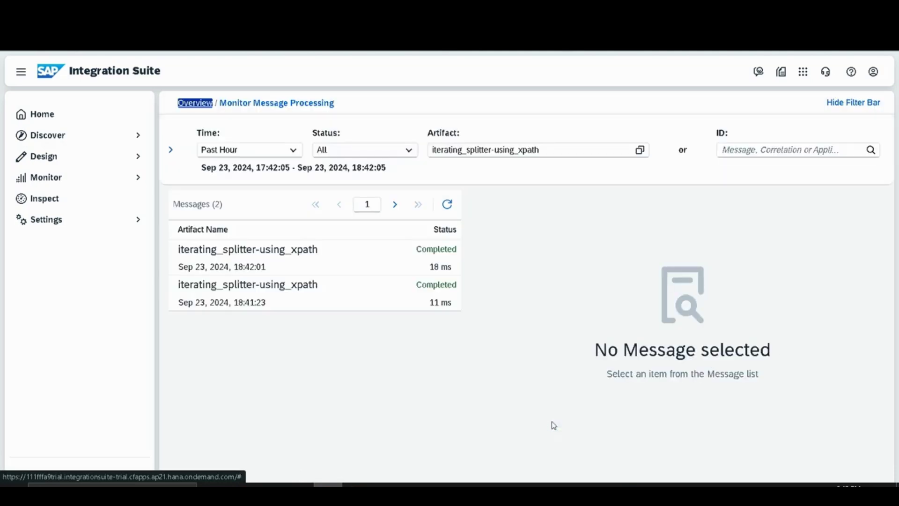
left_click(362, 266)
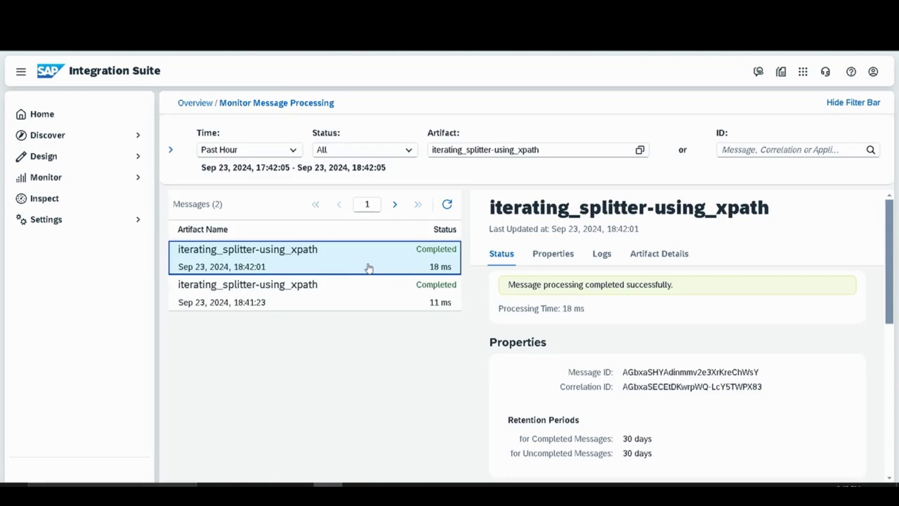
scroll(622, 341, "down", 5)
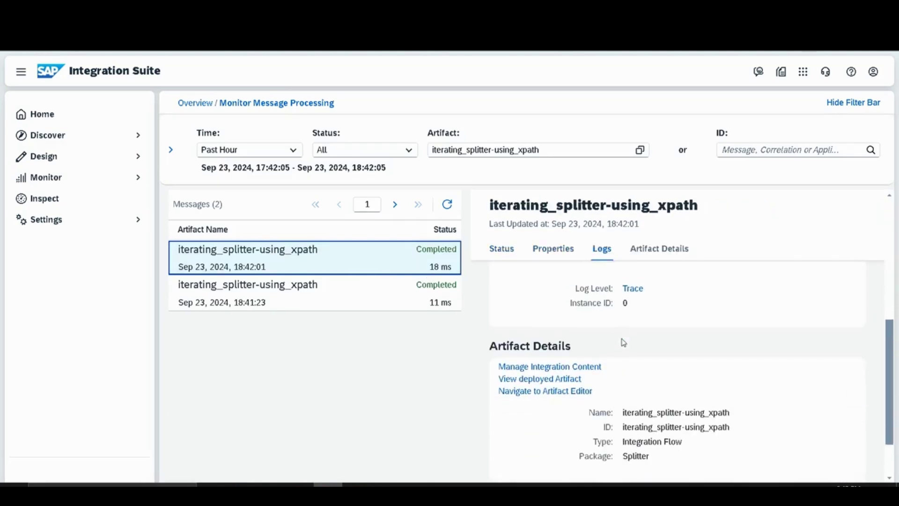
left_click(632, 288)
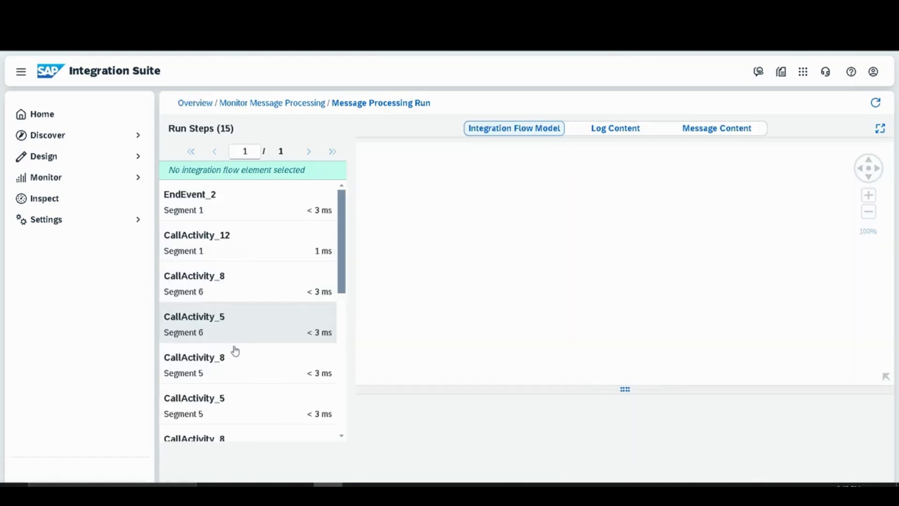
Look through the run steps and view the message payload before the Gather 1 step of Segment 2
scroll(235, 351, "down", 5)
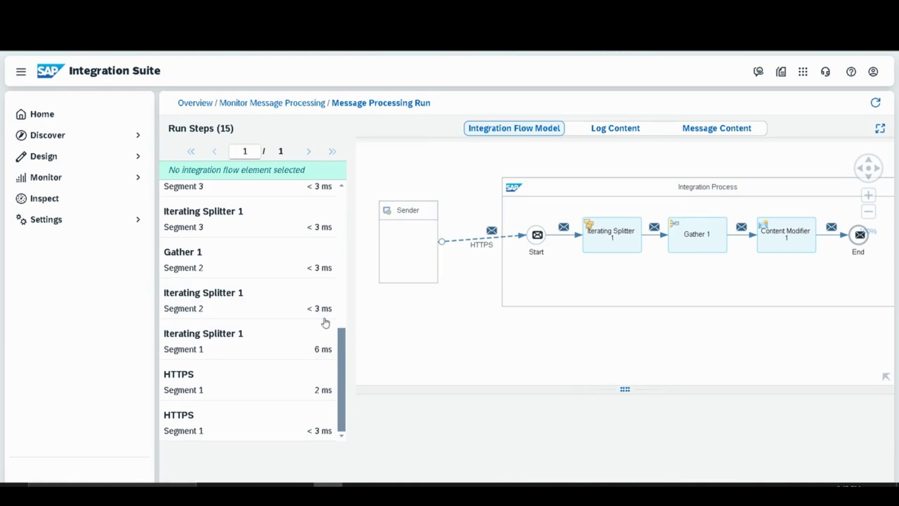
scroll(264, 276, "up", 7)
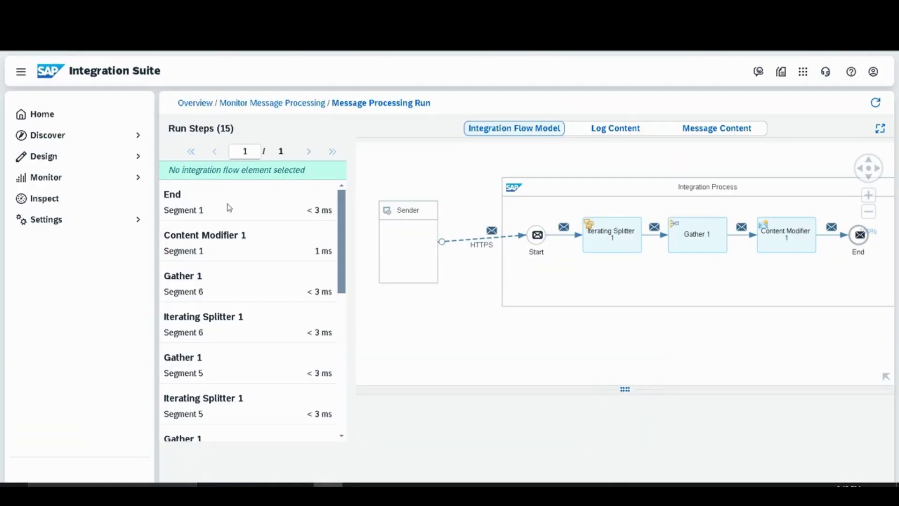
scroll(232, 317, "down", 3)
scroll(234, 317, "down", 3)
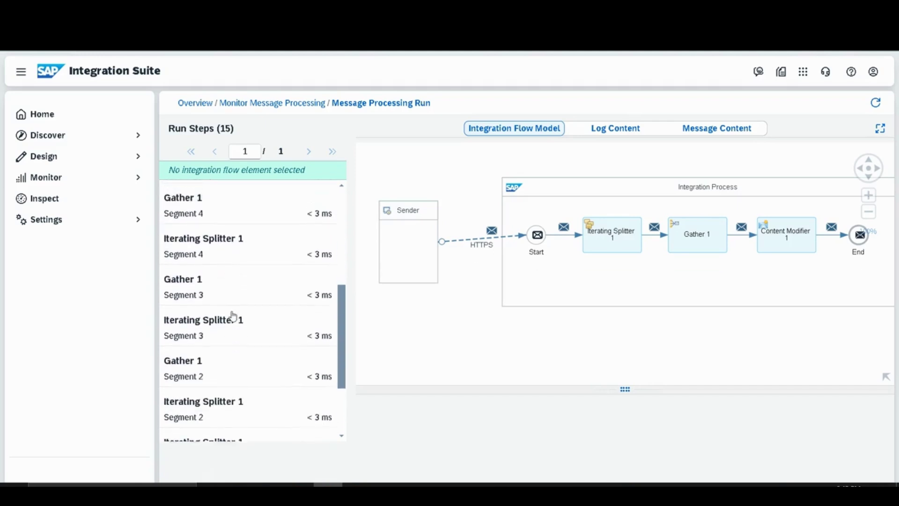
scroll(231, 316, "up", 3)
scroll(233, 311, "down", 4)
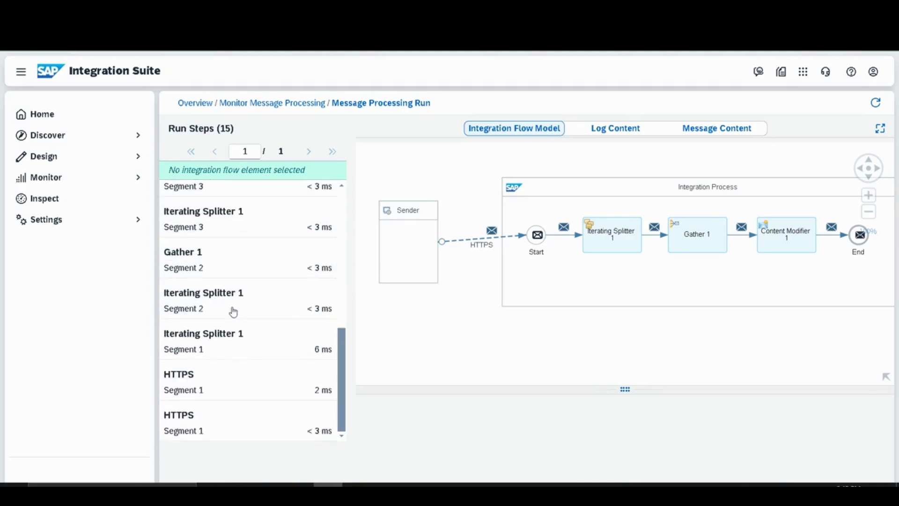
left_click(227, 258)
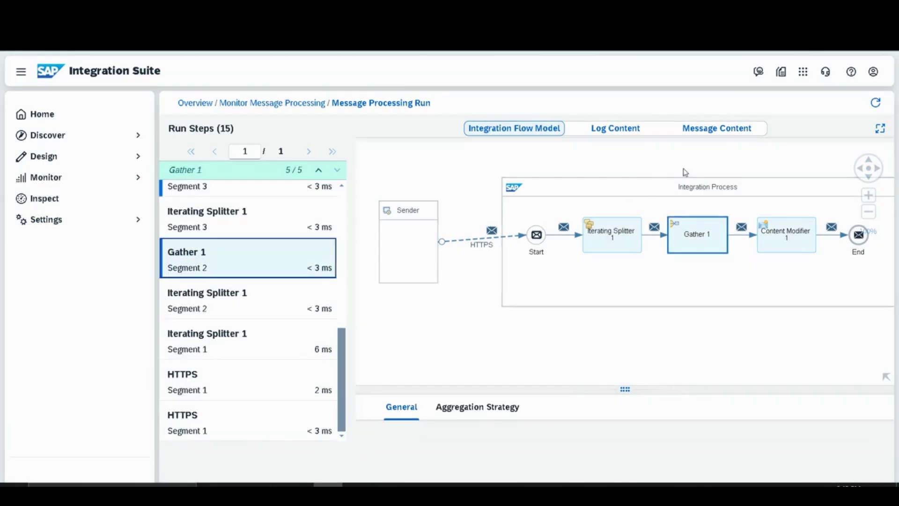
left_click(717, 129)
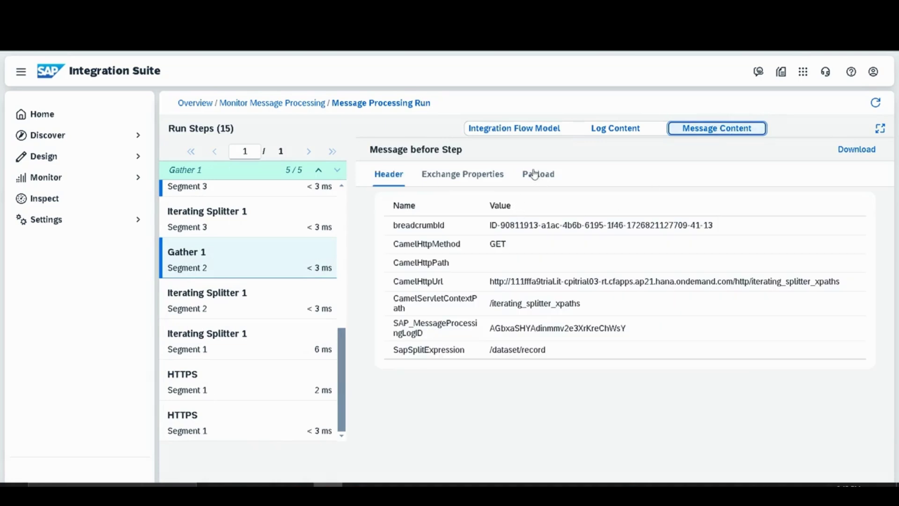
left_click(535, 176)
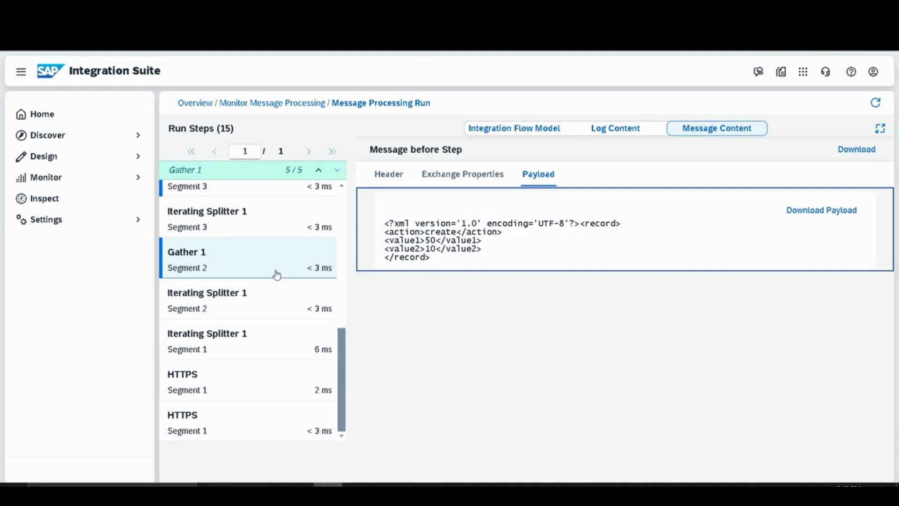
View the payload before the Content Modifier 1 run step and compare it with the response in Postman
scroll(277, 275, "up", 8)
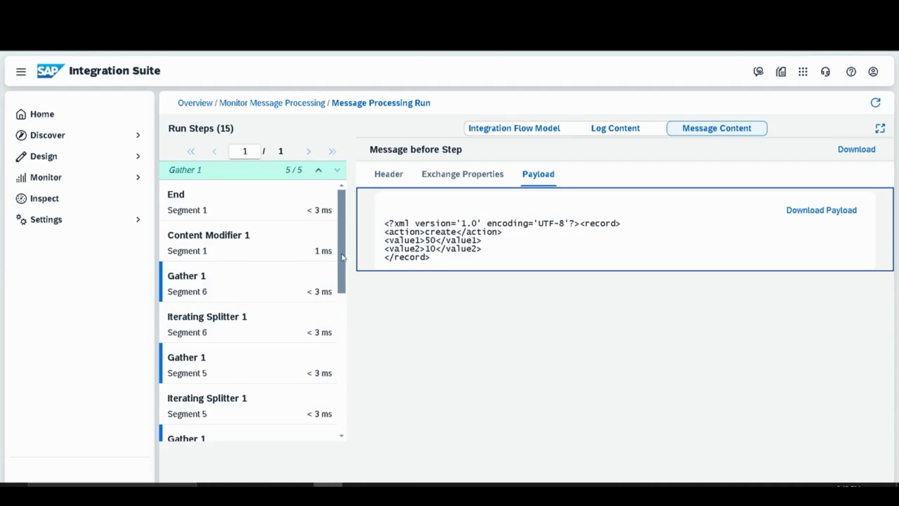
left_click(244, 231)
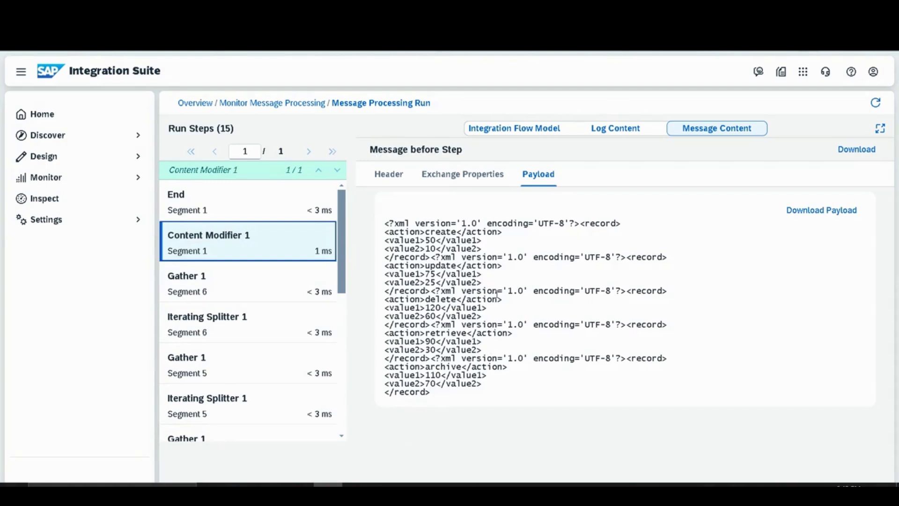
scroll(251, 345, "down", 3)
scroll(265, 312, "up", 3)
left_click(361, 483)
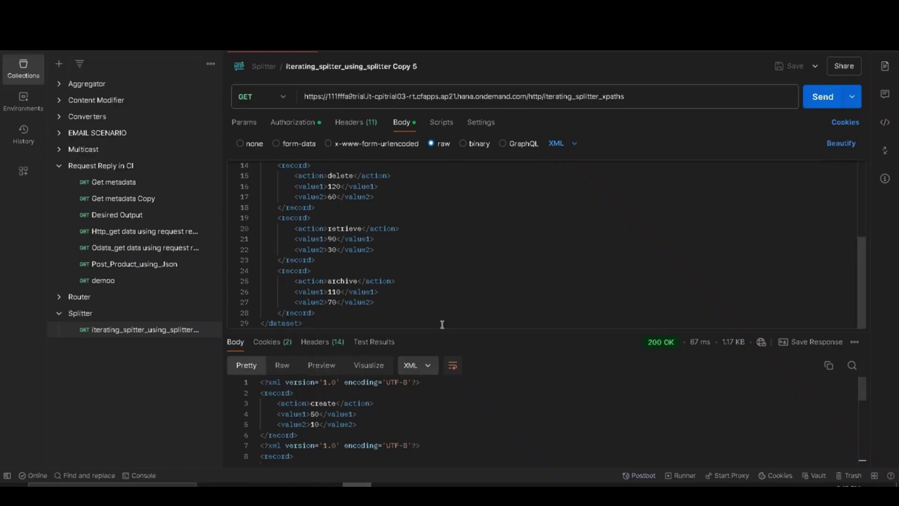
left_click_drag(440, 329, 472, 220)
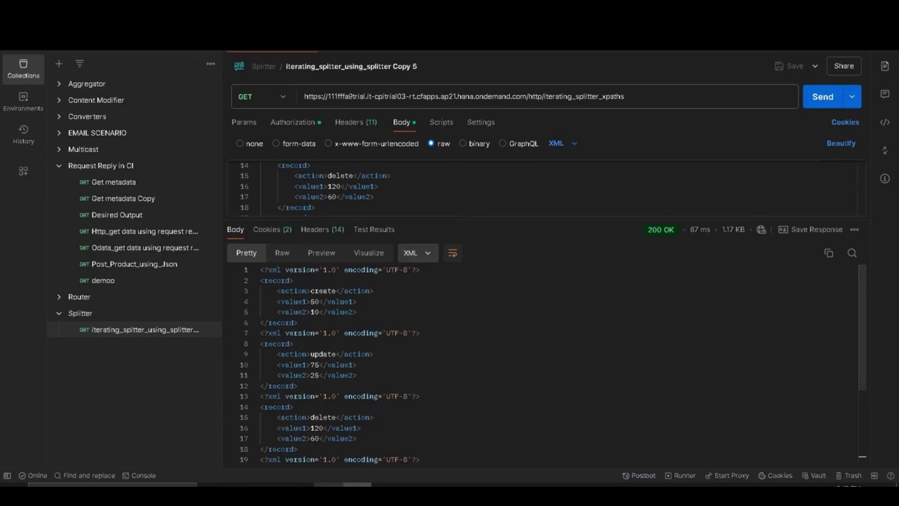
Return to the flow editor in Integration Suite and set the Iterating Splitter's grouping to 2
left_click(357, 483)
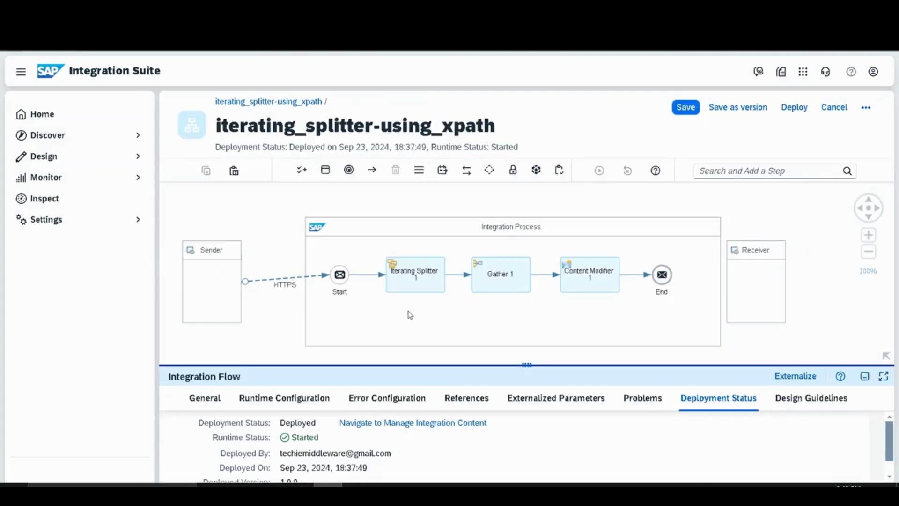
left_click(422, 278)
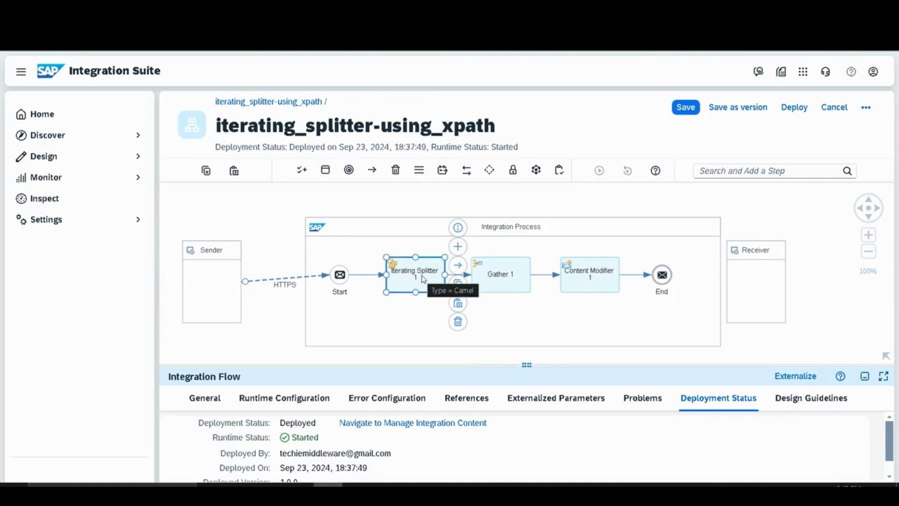
left_click_drag(526, 364, 528, 278)
left_click(280, 317)
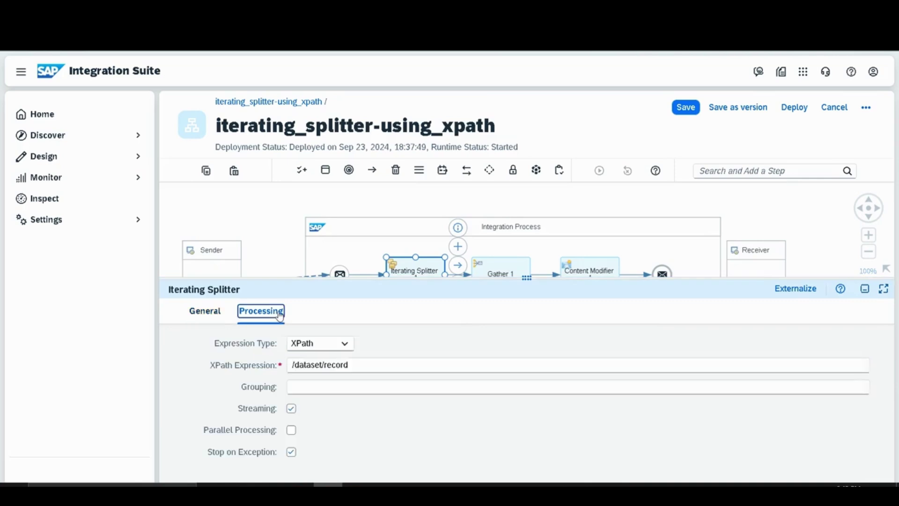
left_click(302, 389)
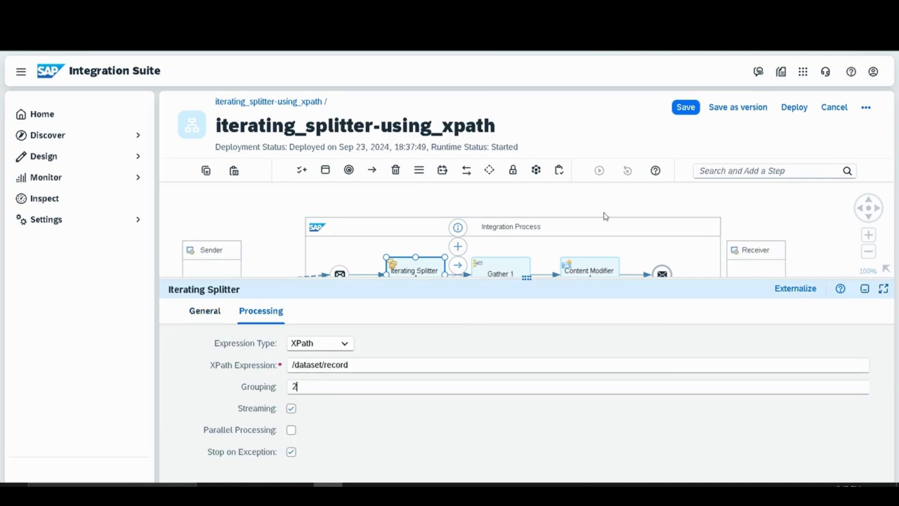
type("2")
Save the integration flow and deploy it on the Cloud Integration runtime profile
left_click(695, 112)
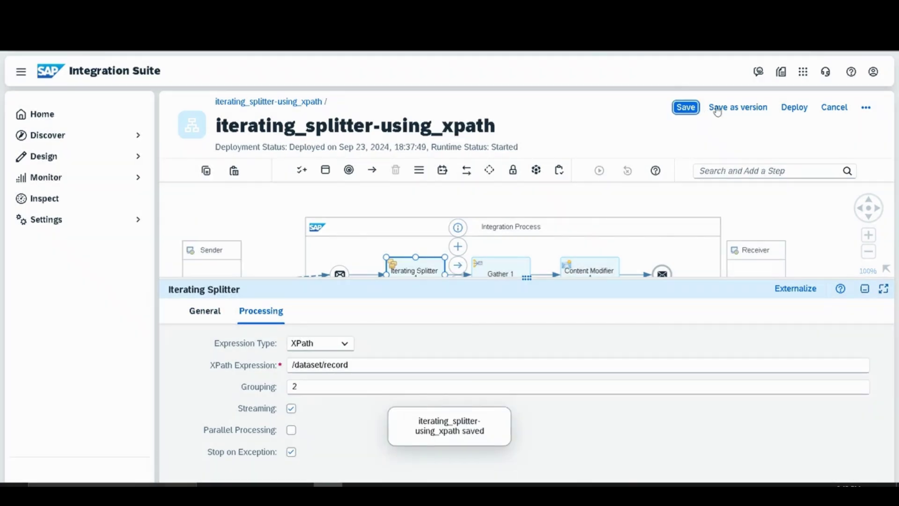
left_click(785, 109)
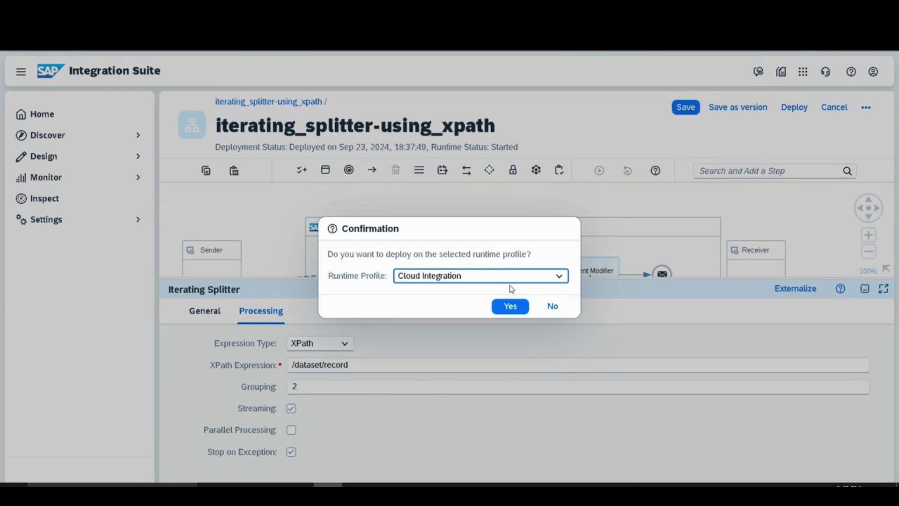
left_click(510, 306)
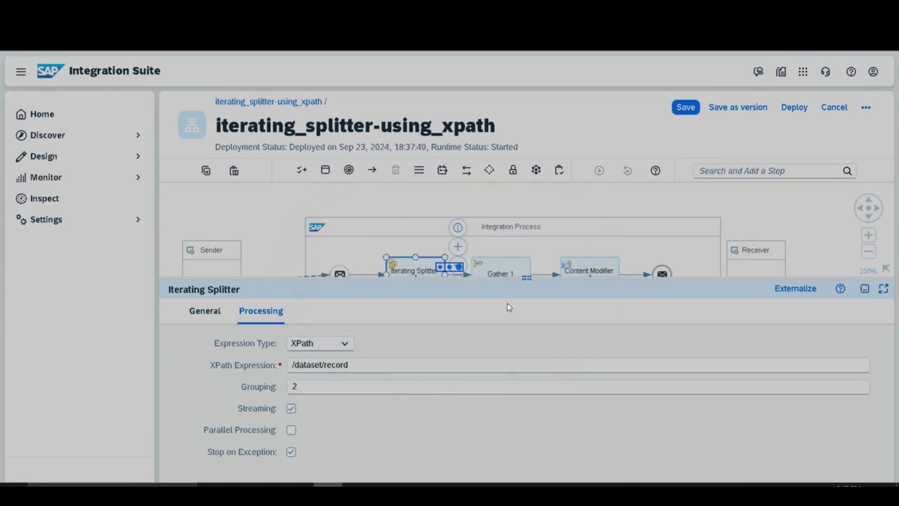
Confirm the integration flow's deployment and resend the iterating splitter GET request from Postman
left_click(538, 292)
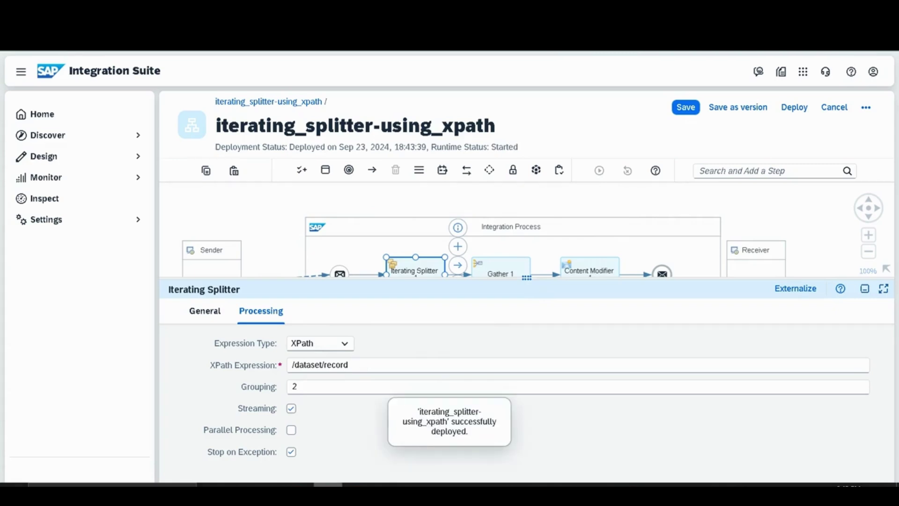
key("alt+Tab")
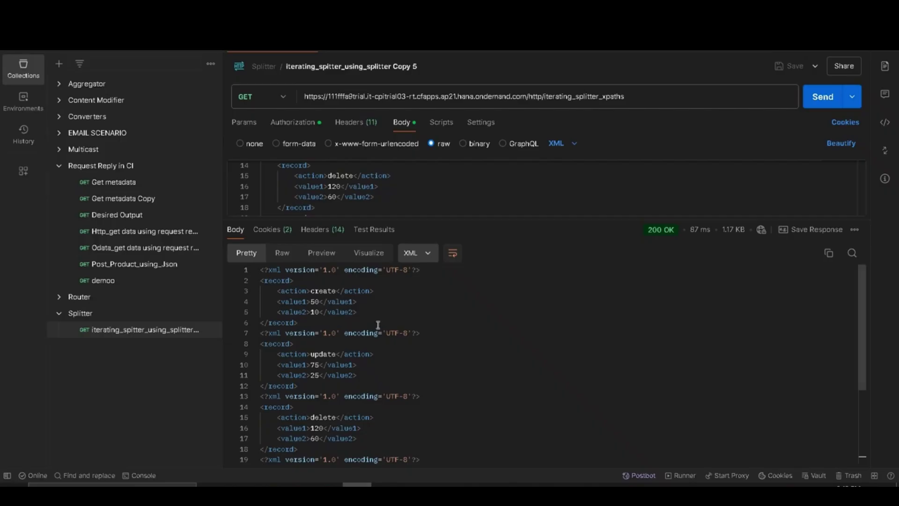
left_click(814, 96)
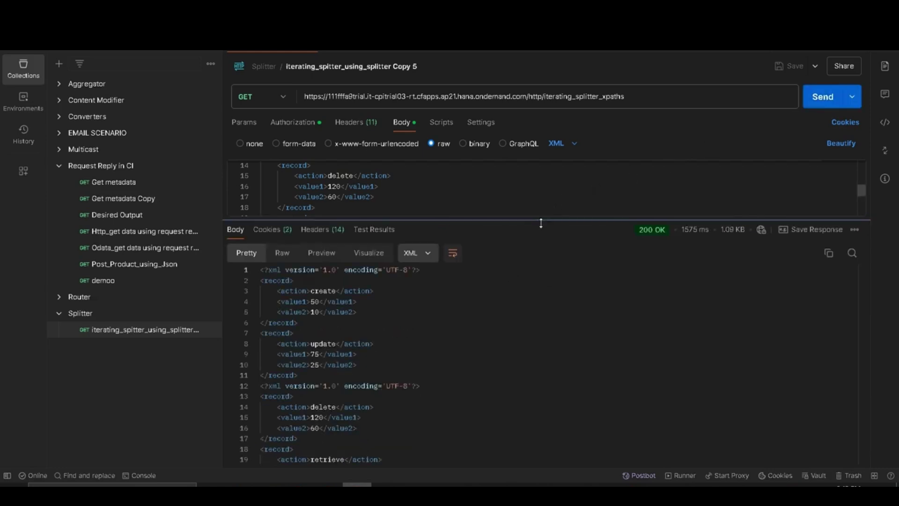
Enlarge the response area and examine how the records are grouped under each XML declaration, including the final archive record
left_click_drag(543, 217, 552, 186)
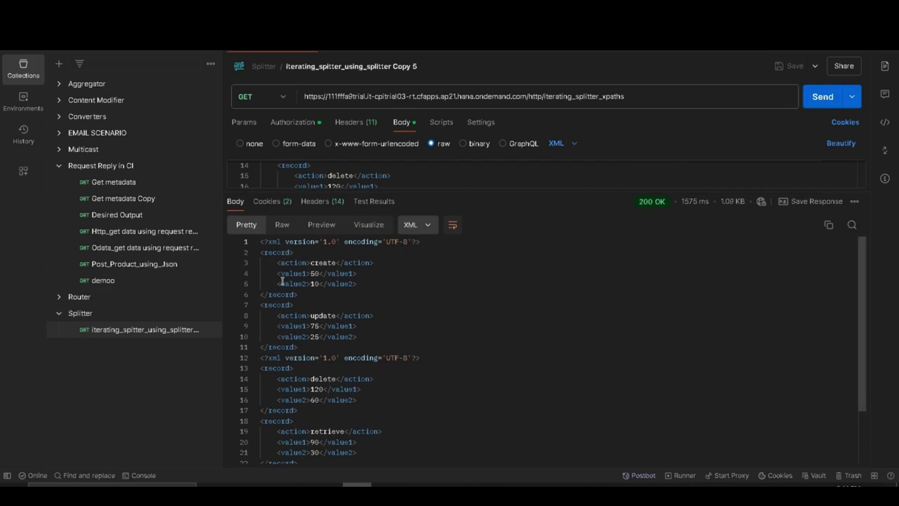
scroll(323, 362, "down", 3)
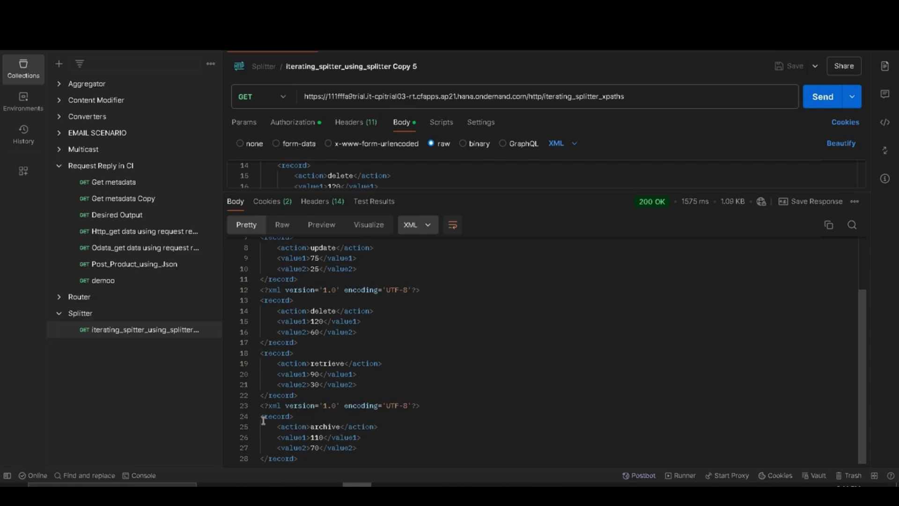
left_click_drag(261, 416, 303, 428)
left_click_drag(306, 450, 299, 458)
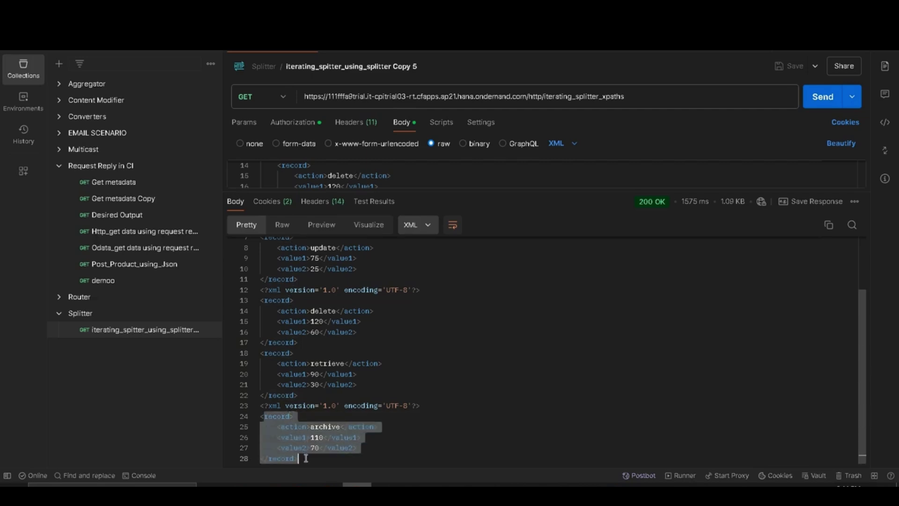
left_click(416, 428)
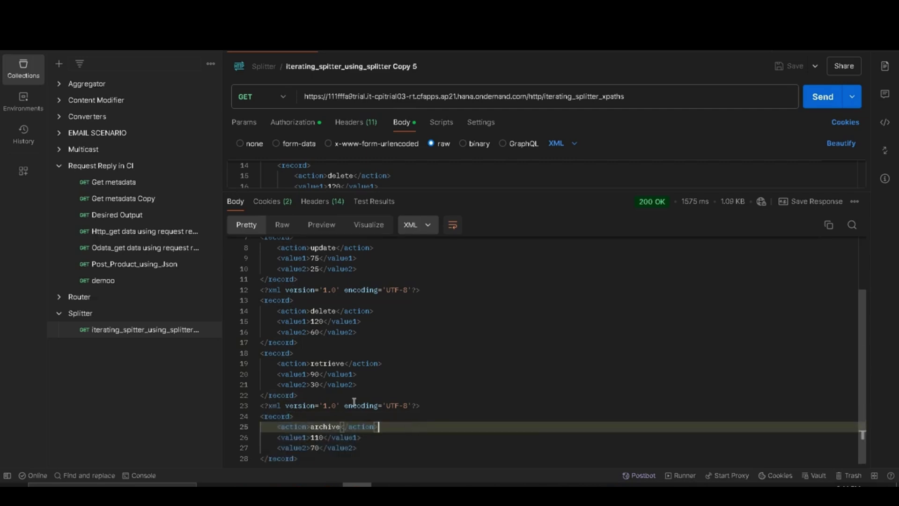
scroll(354, 402, "up", 3)
Return to Integration Suite and review the Iterating Splitter's grouping setting and available expression types, keeping XPath
mouse_move(327, 483)
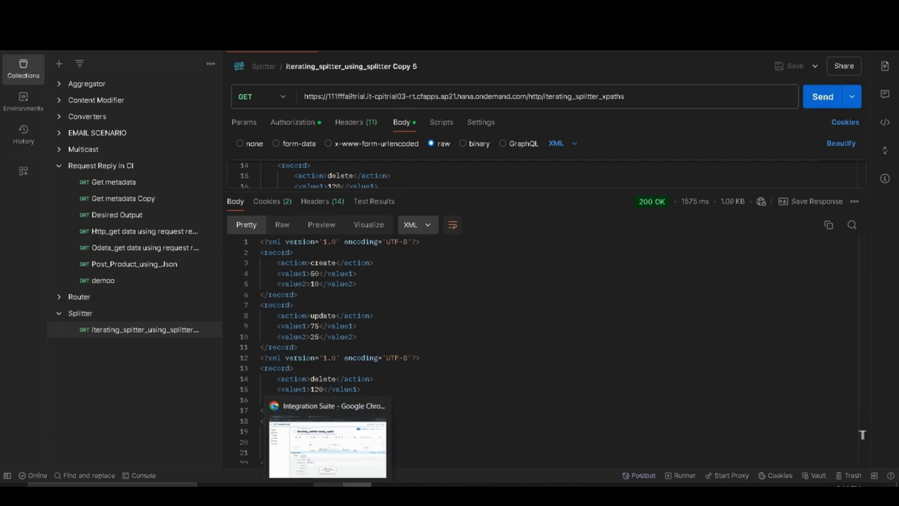
left_click(322, 465)
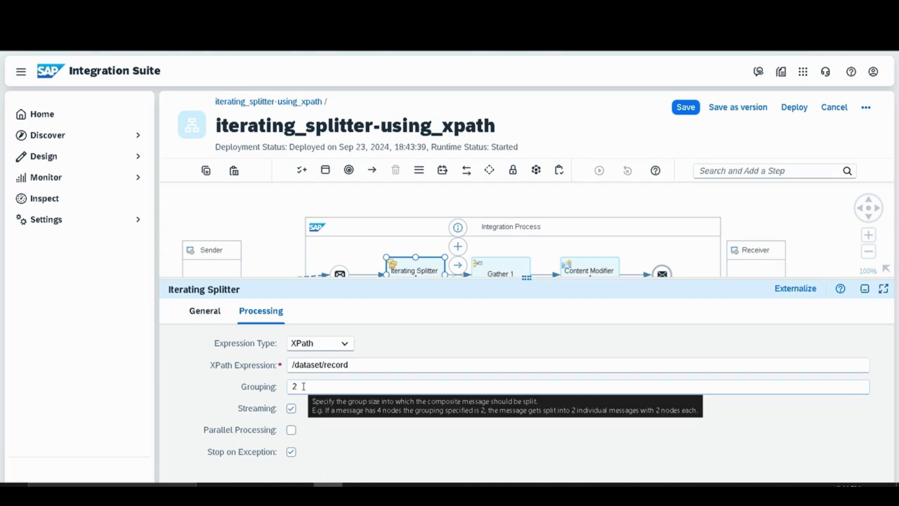
left_click(346, 345)
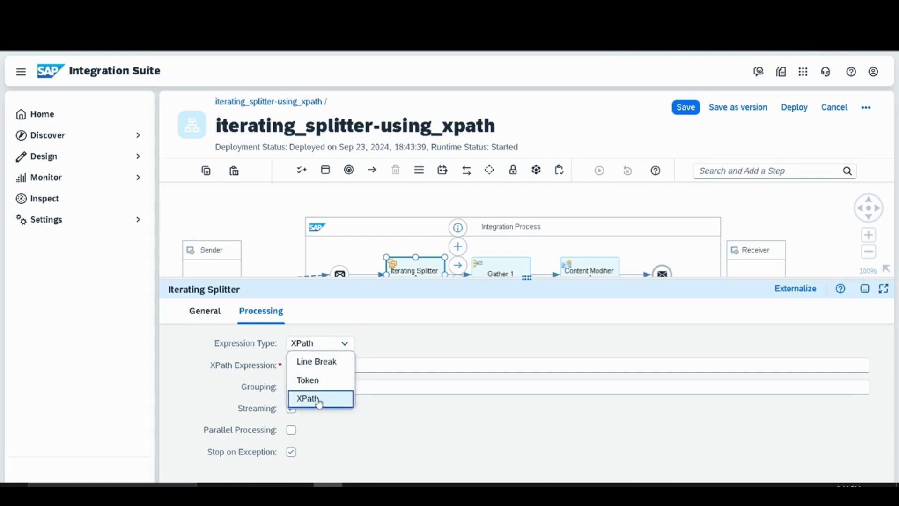
left_click(412, 422)
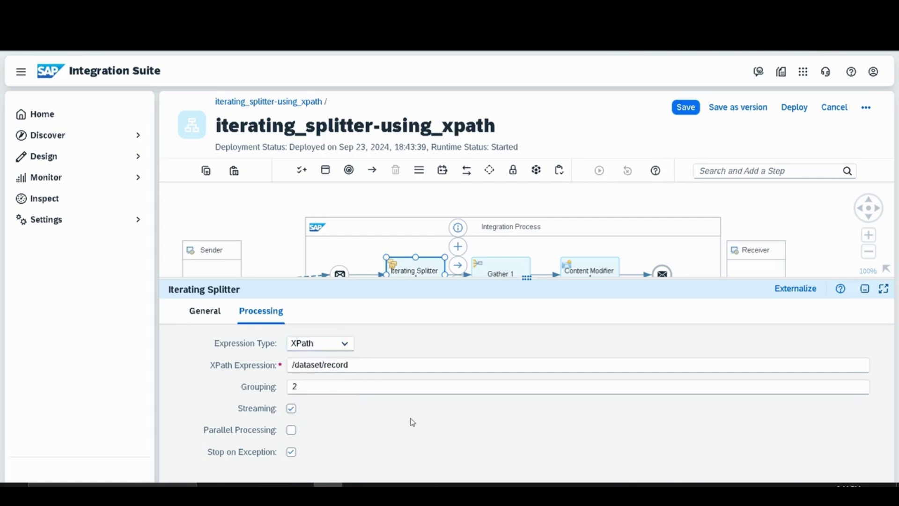